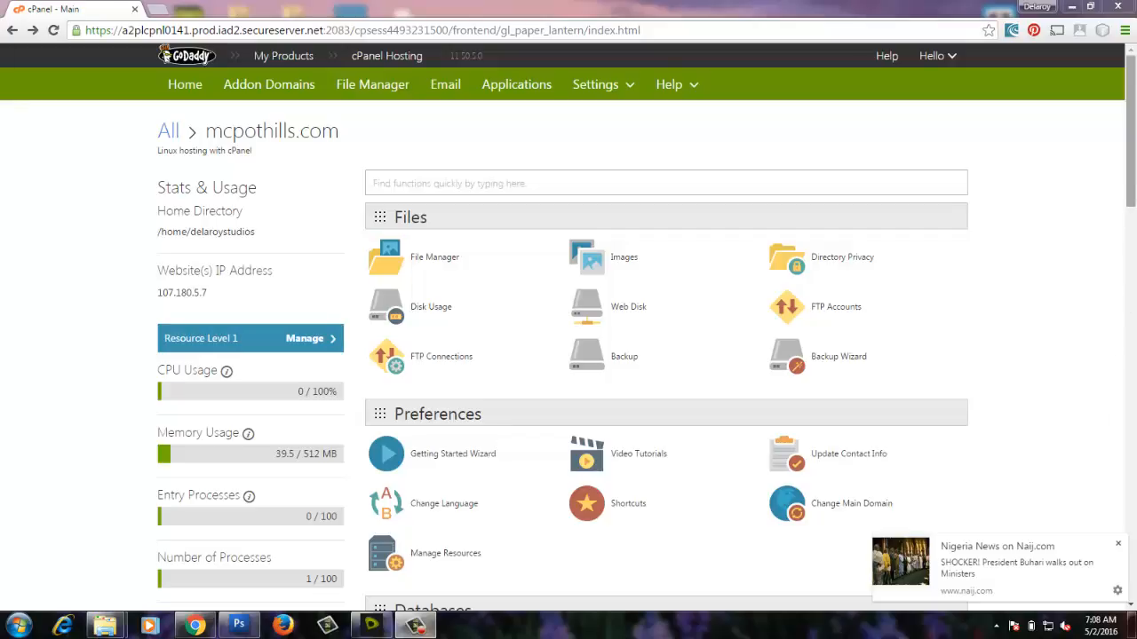
# Open the WordPress blog application from the hosting account's web applications.
pyautogui.moveTo(1133, 175); pyautogui.dragTo(1133, 288)
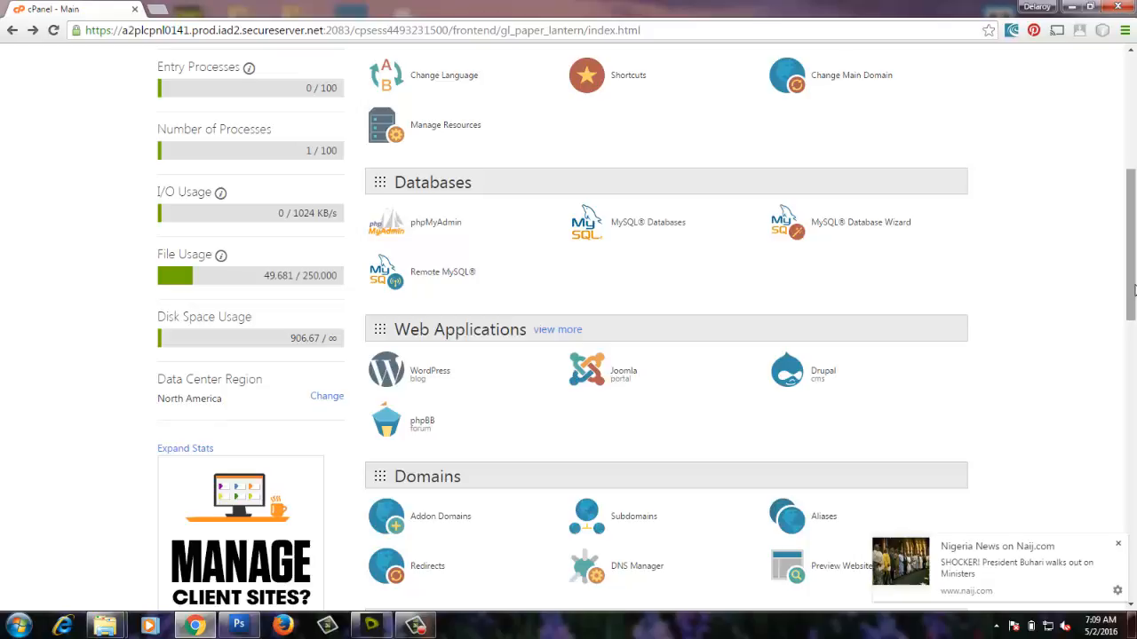
pyautogui.moveTo(1134, 289); pyautogui.dragTo(1134, 298)
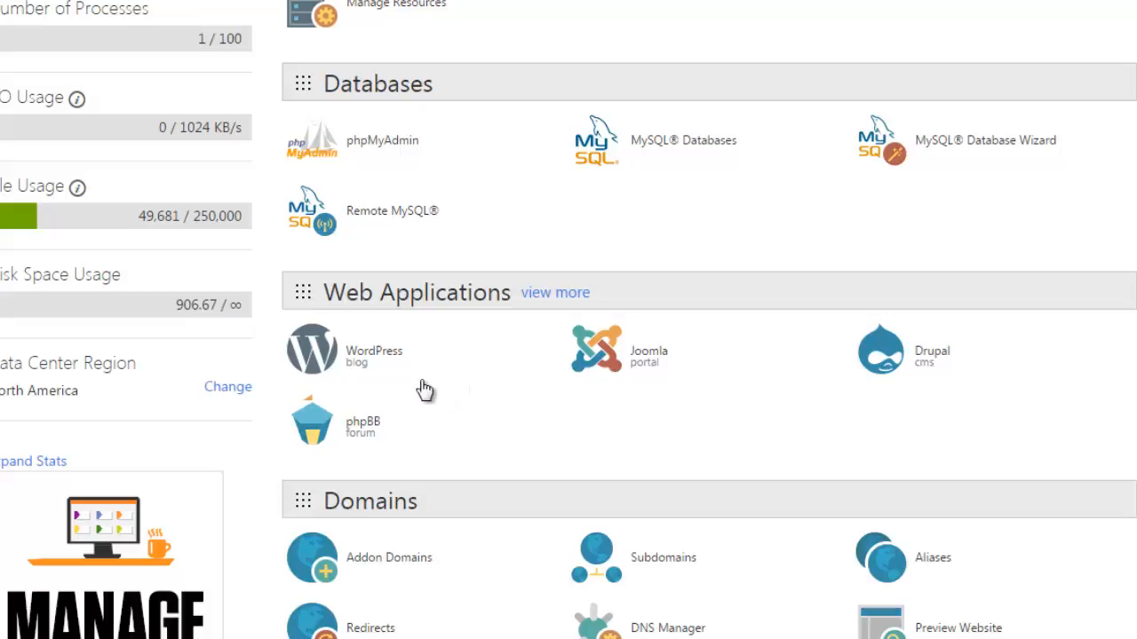
pyautogui.click(365, 362)
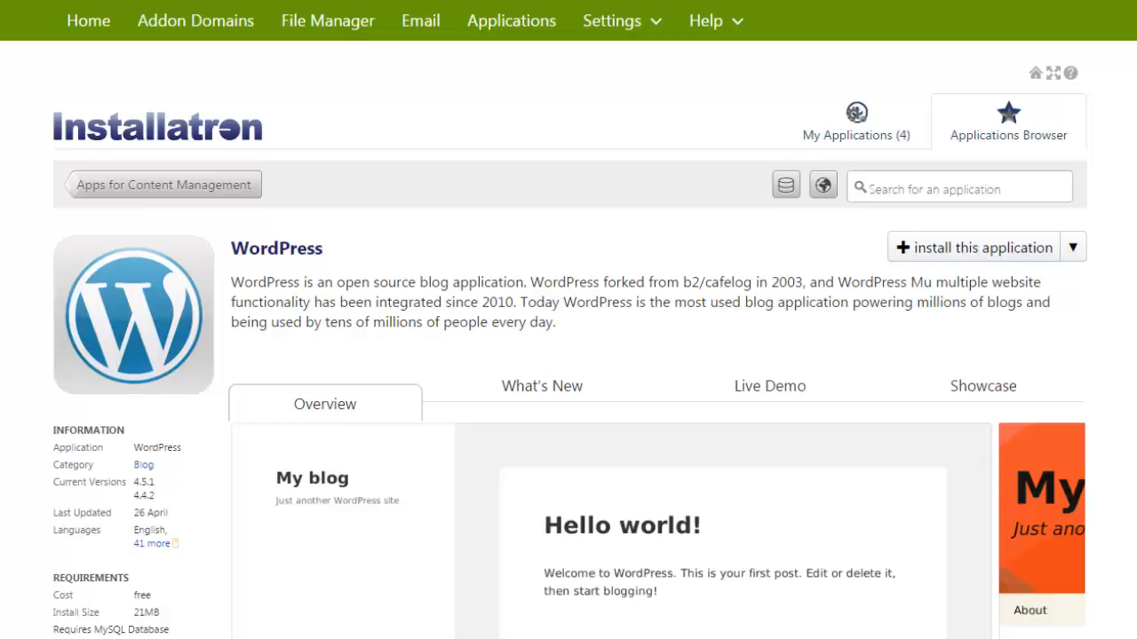
# Examine the WordPress application's overview, its feature list and the alternative install options.
pyautogui.scroll(-5, 569, 320)
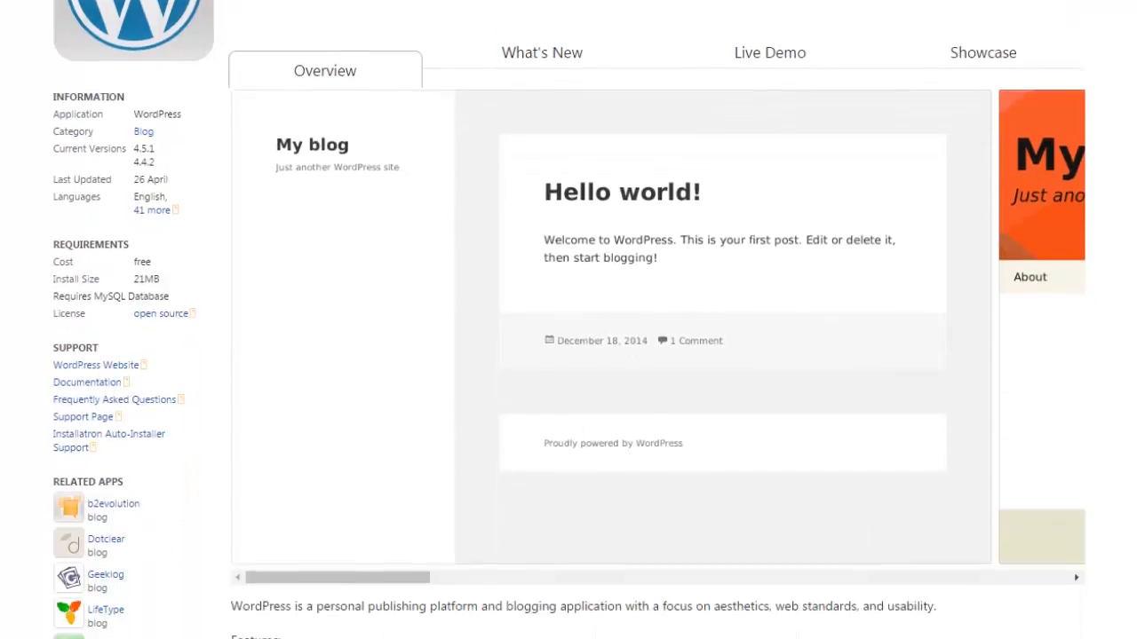
pyautogui.scroll(-2, 568, 319)
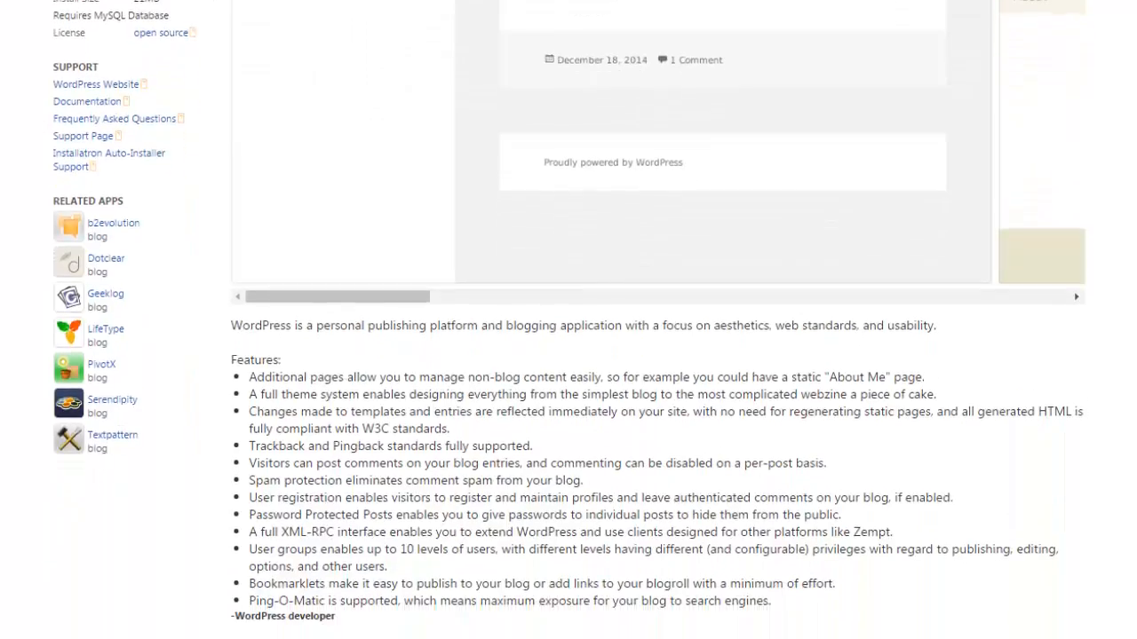
pyautogui.scroll(6, 568, 320)
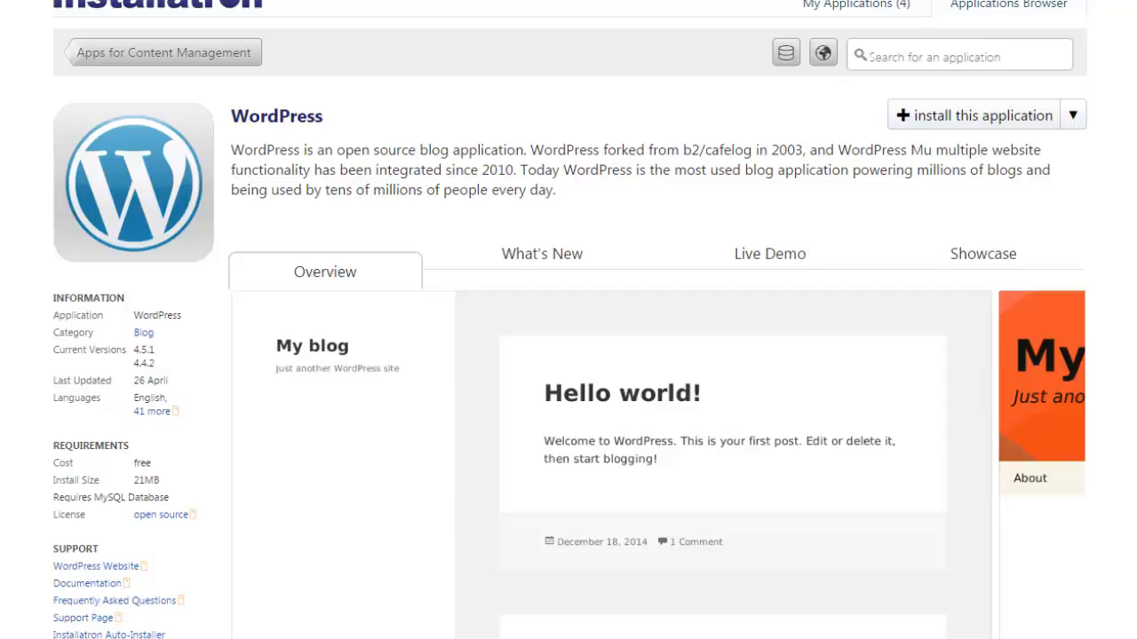
pyautogui.scroll(1, 568, 355)
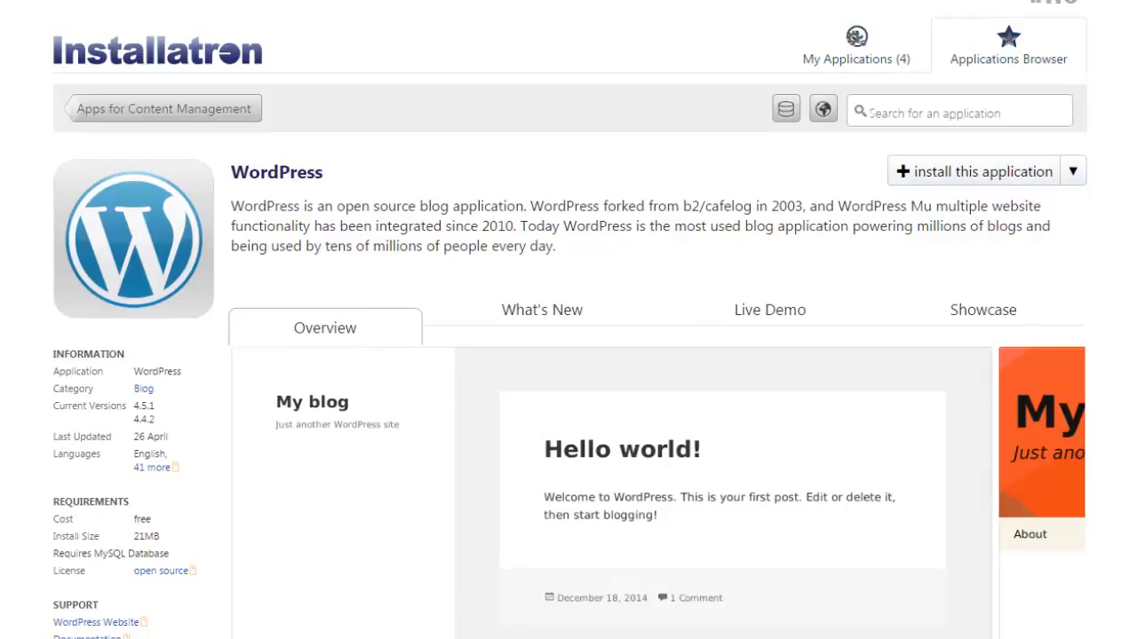
pyautogui.click(1072, 172)
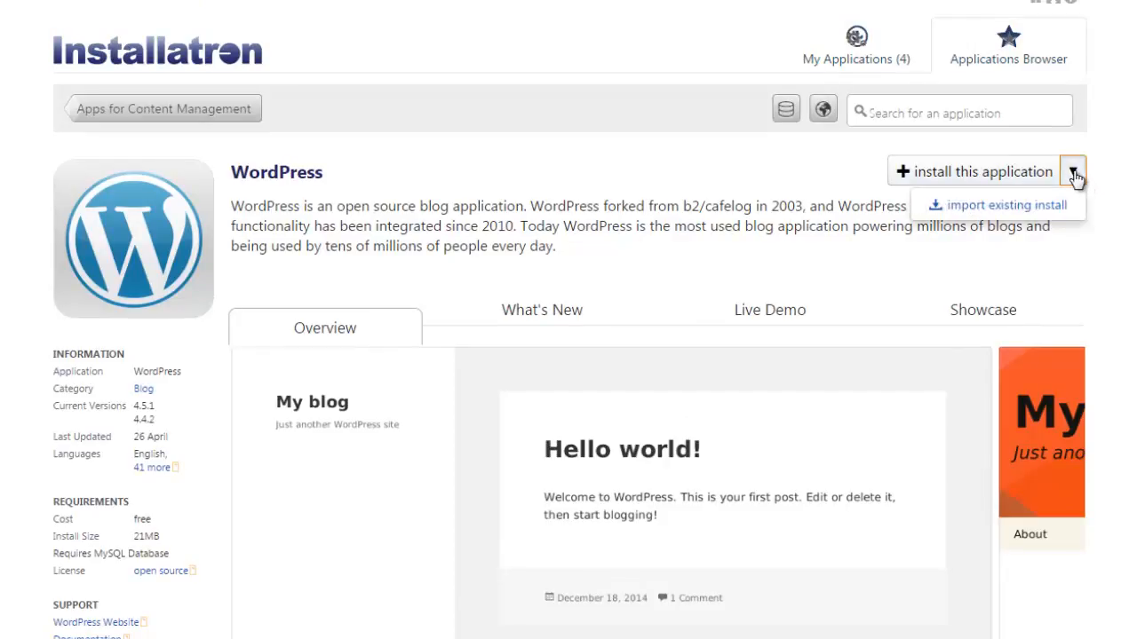
pyautogui.click(1134, 198)
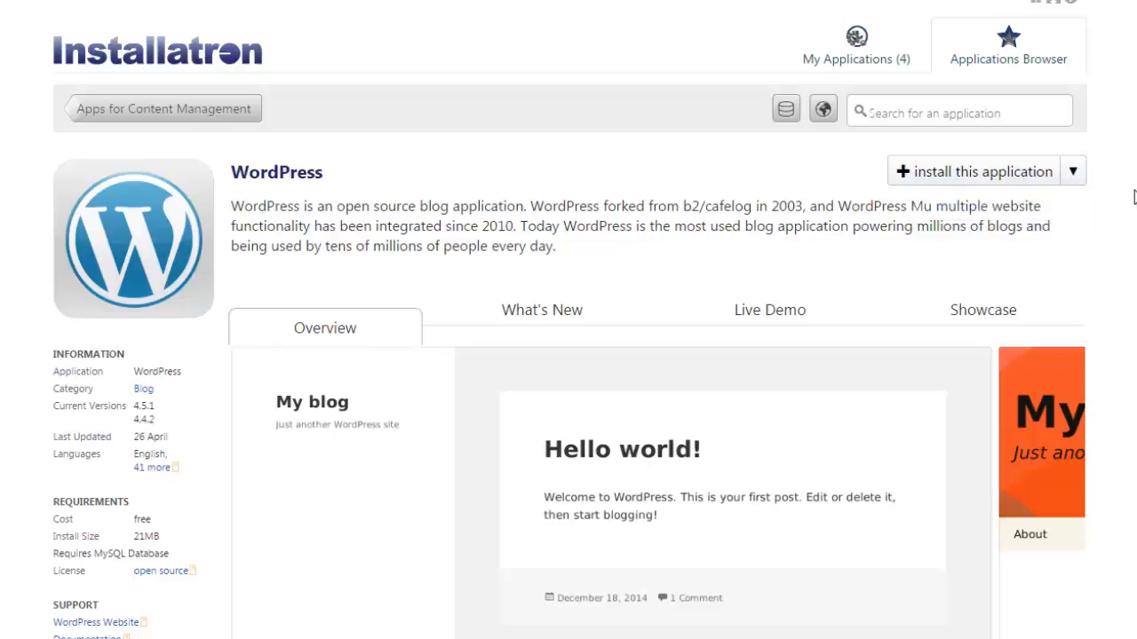
pyautogui.scroll(-7, 568, 356)
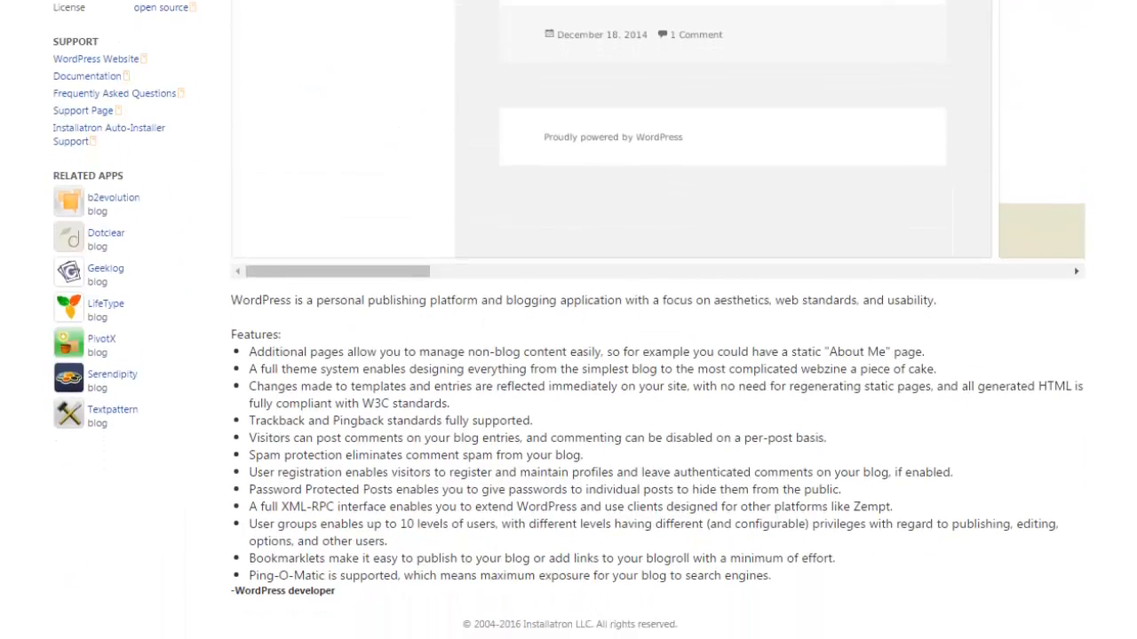
pyautogui.scroll(7, 568, 355)
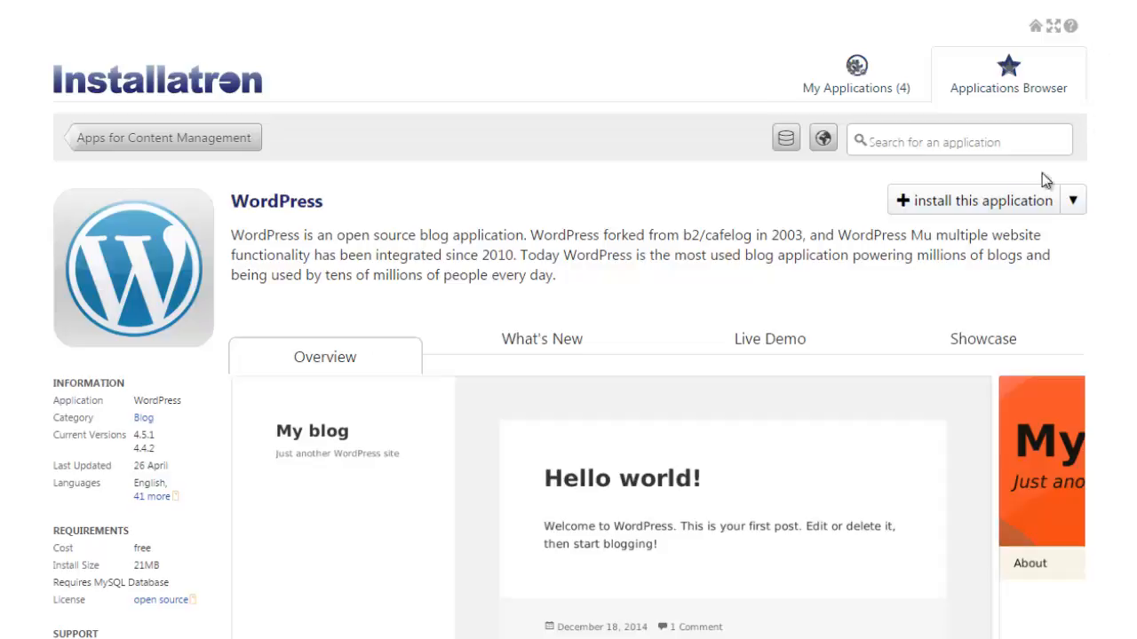
pyautogui.click(977, 211)
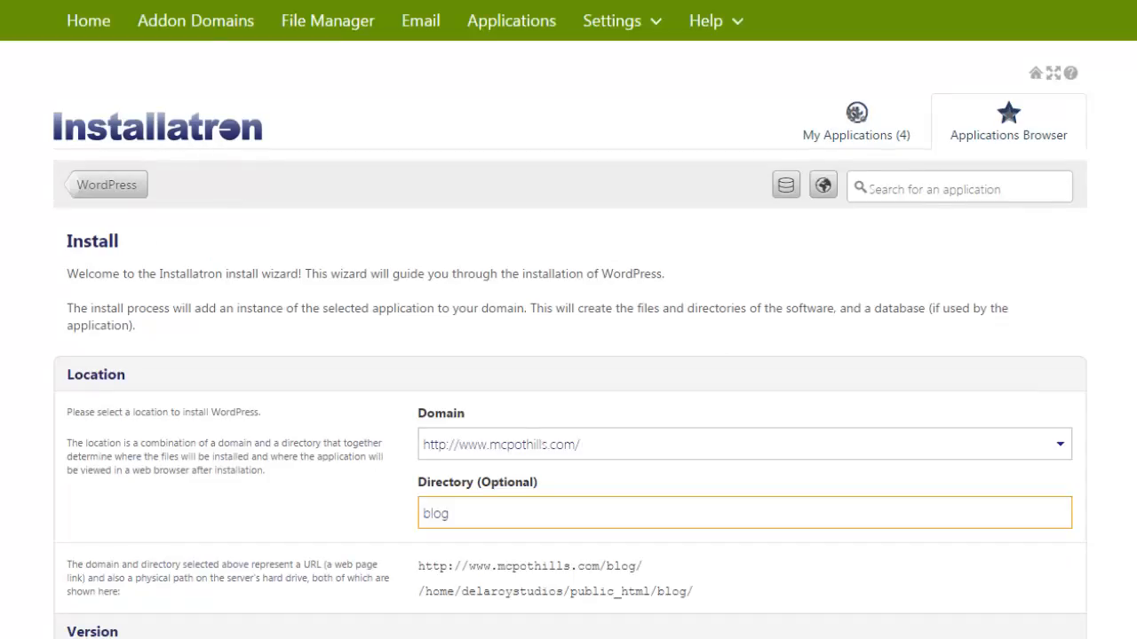
pyautogui.scroll(-3, 568, 355)
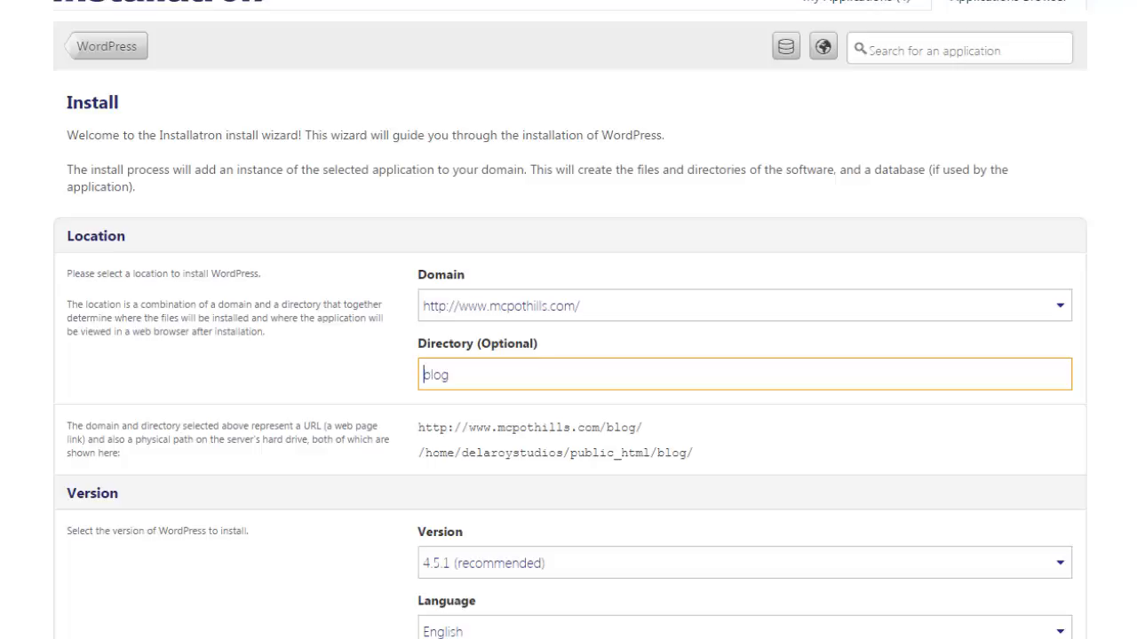
pyautogui.click(1034, 301)
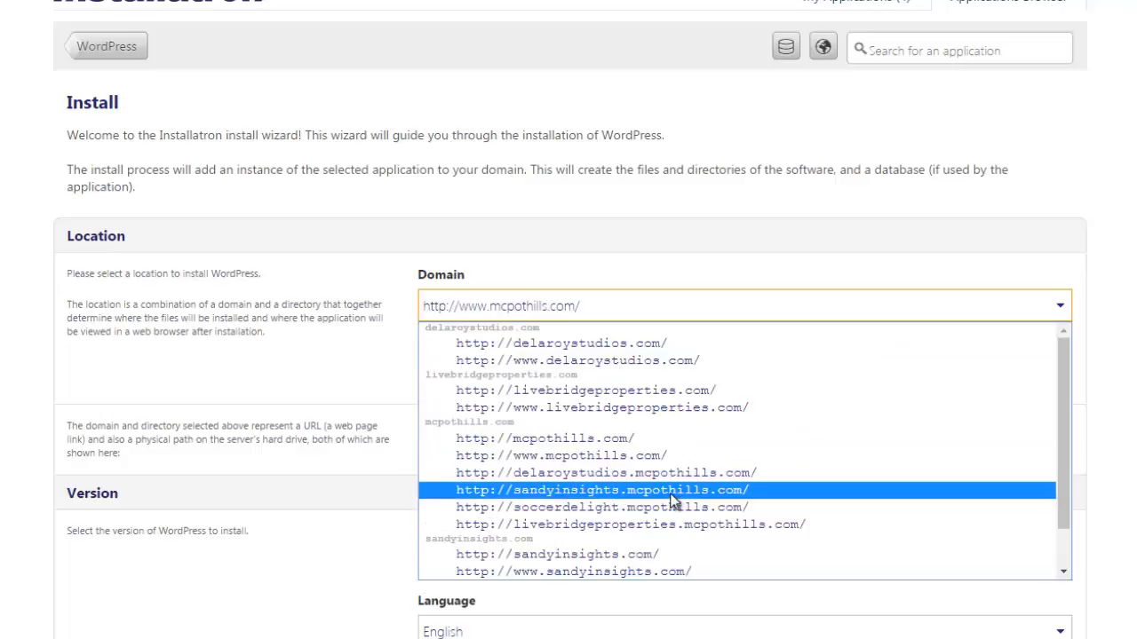
pyautogui.click(643, 556)
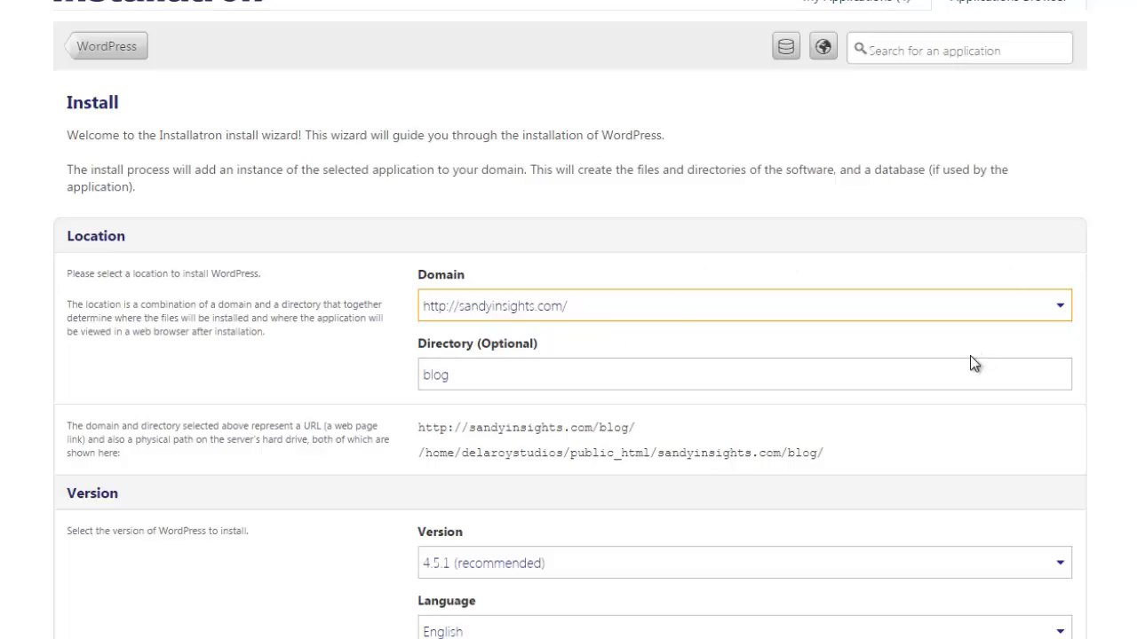
# Clear the optional installation directory so that WordPress installs in the domain's root.
pyautogui.click(480, 377)
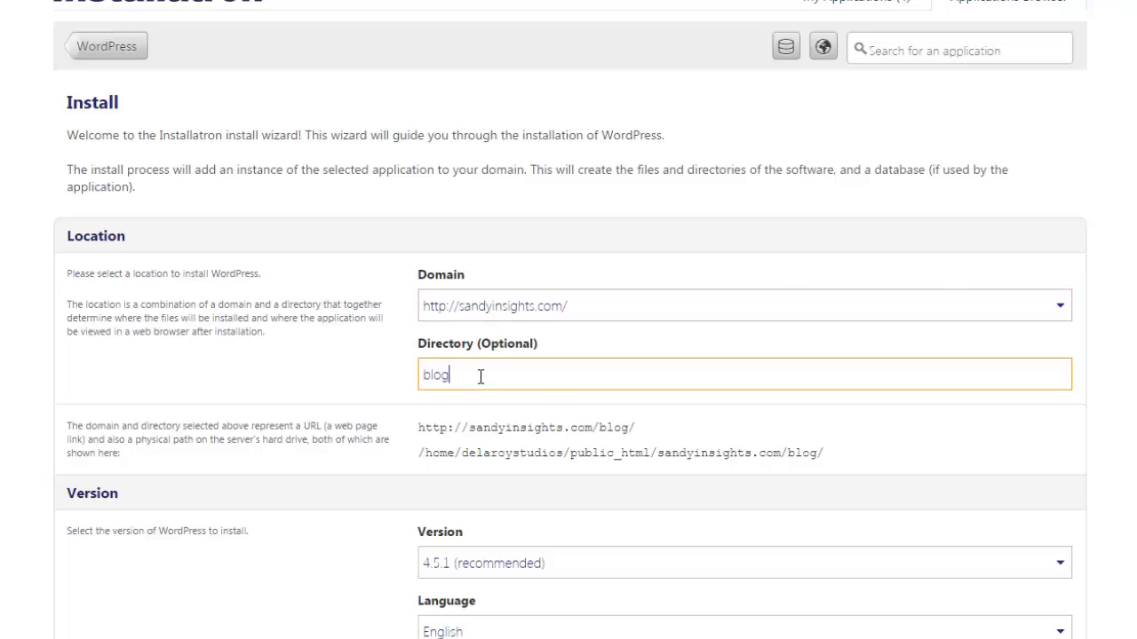
pyautogui.press('BackSpace')
pyautogui.press('BackSpace')
pyautogui.press('BackSpace')
pyautogui.press('BackSpace')
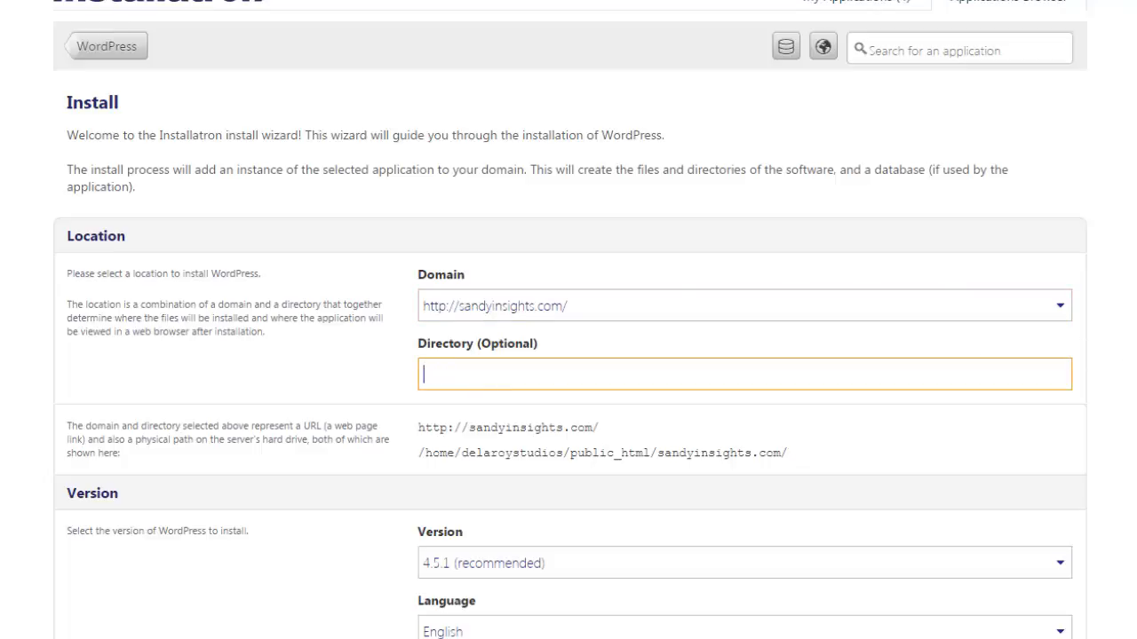
# Review the version, language, license agreement, automatic update and backup options of the installation.
pyautogui.scroll(-2, 570, 319)
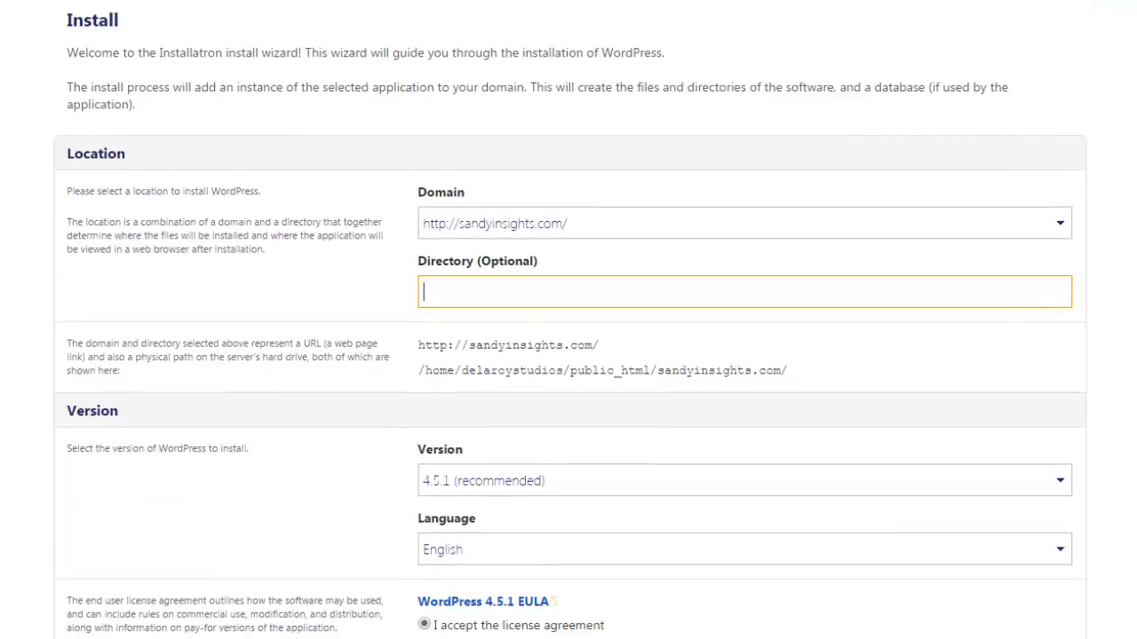
pyautogui.scroll(-3, 570, 323)
pyautogui.scroll(-1, 568, 319)
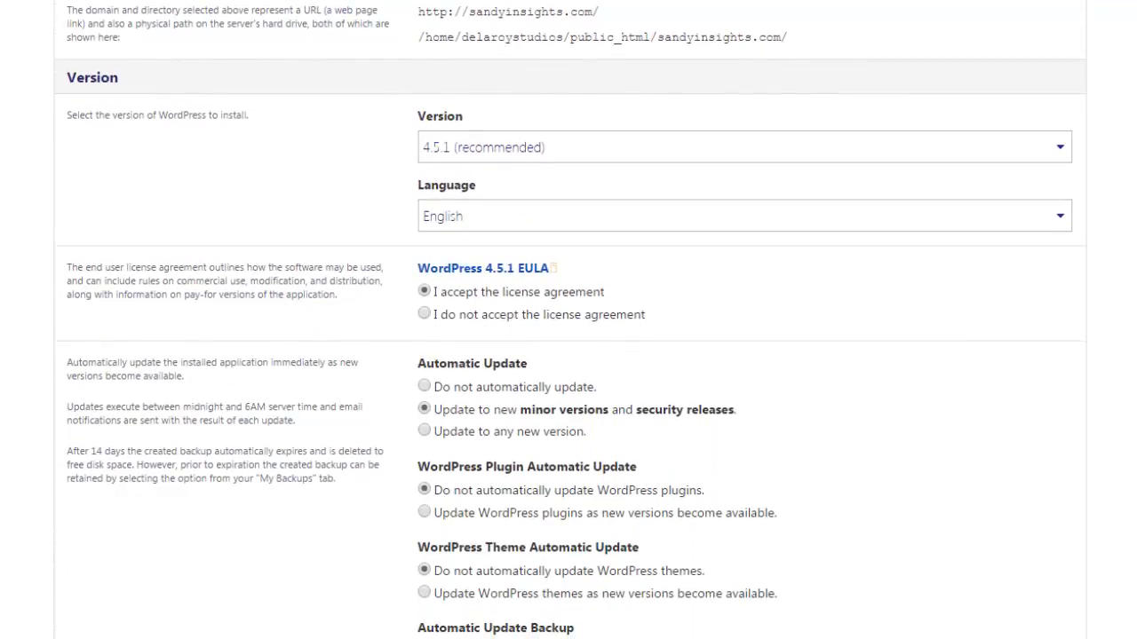
pyautogui.scroll(-2, 568, 320)
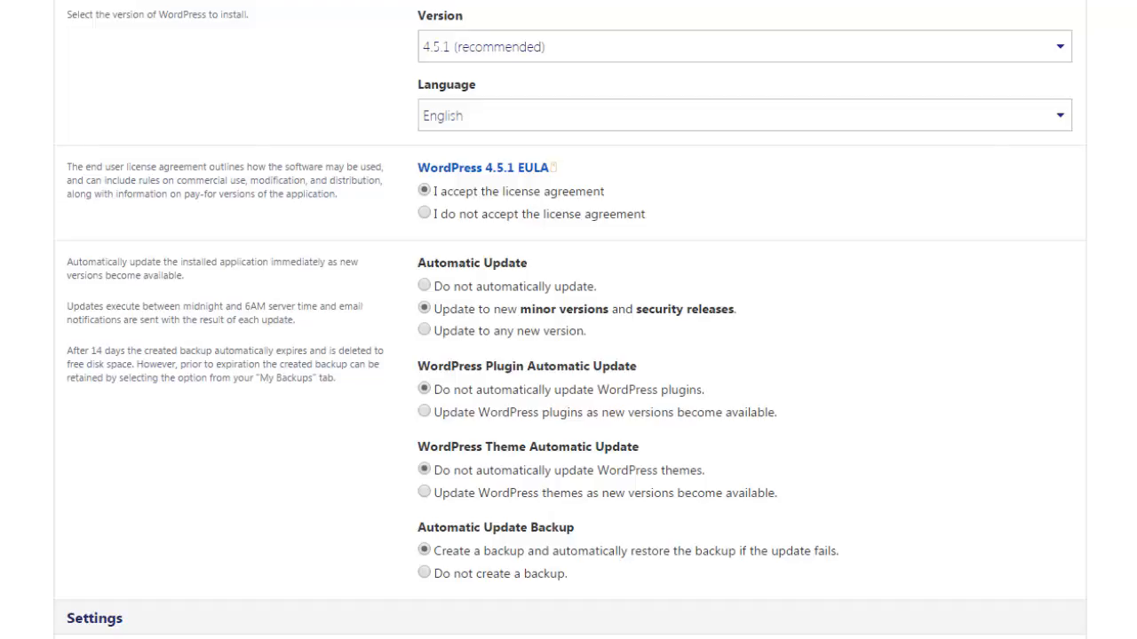
pyautogui.scroll(-3, 568, 319)
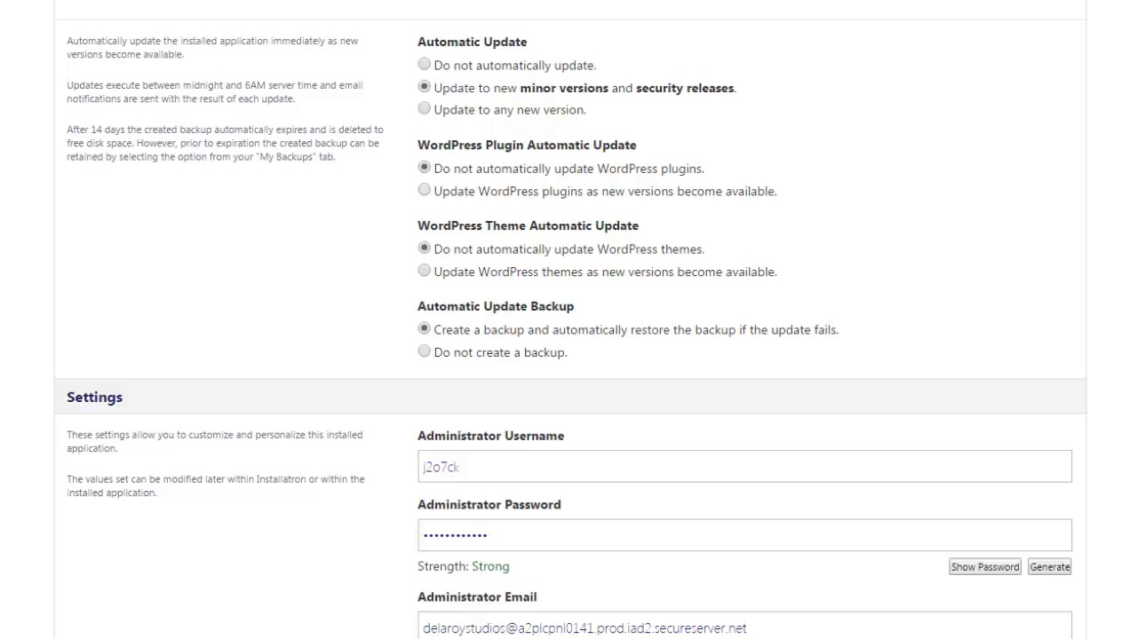
pyautogui.scroll(-2, 569, 319)
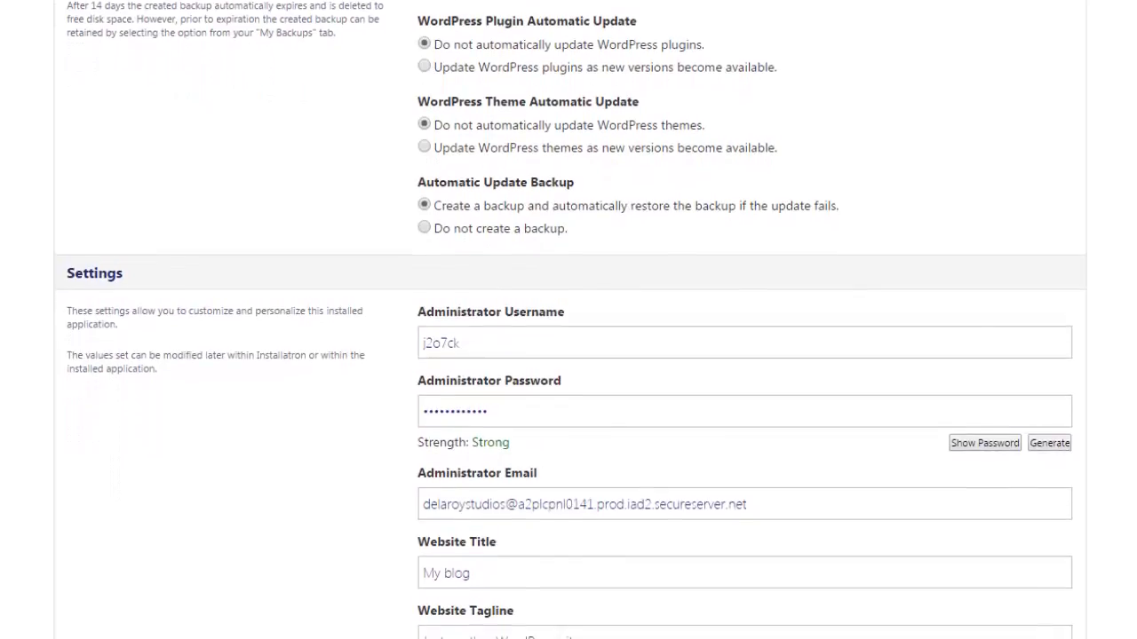
pyautogui.scroll(1, 1056, 426)
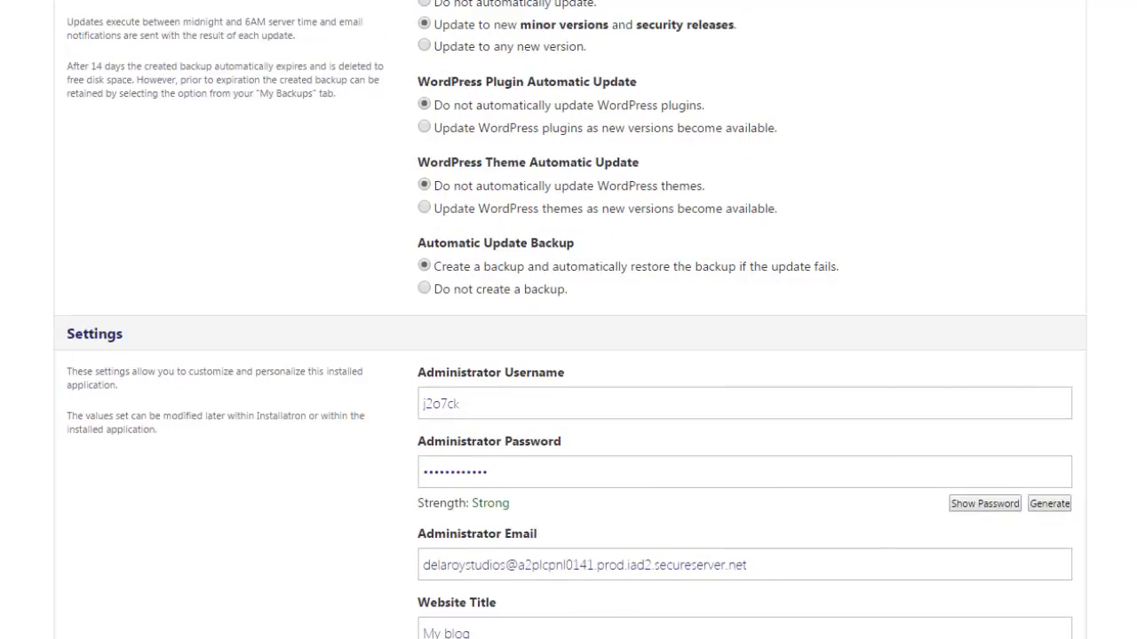
pyautogui.scroll(-3, 1030, 351)
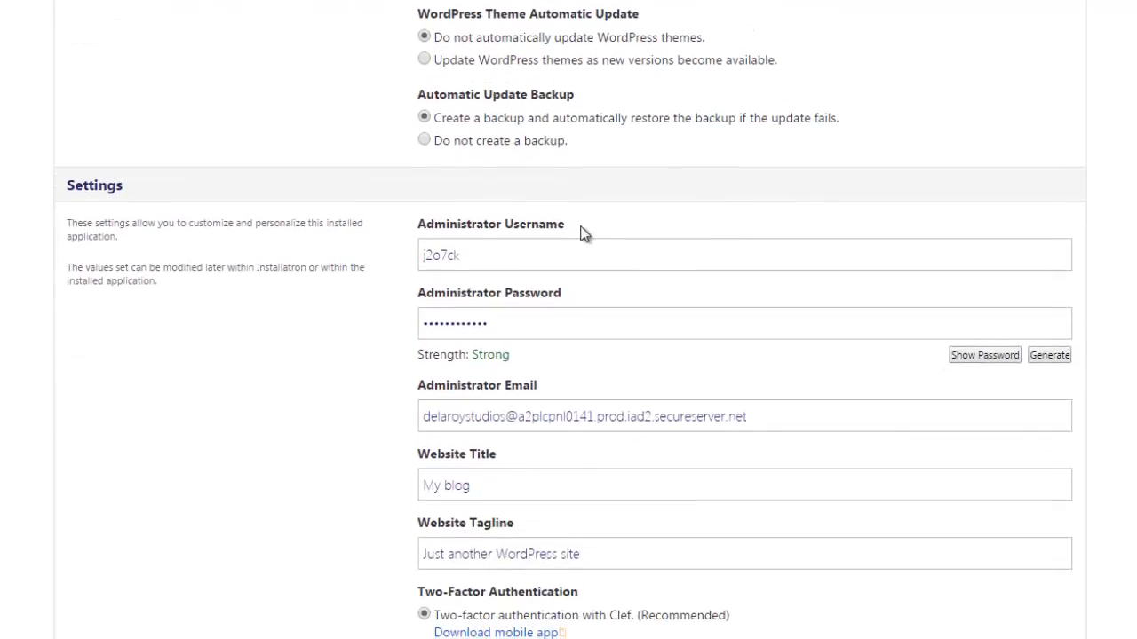
# Set the administrator username to admin and enter a new administrator password.
pyautogui.moveTo(469, 256); pyautogui.dragTo(412, 257)
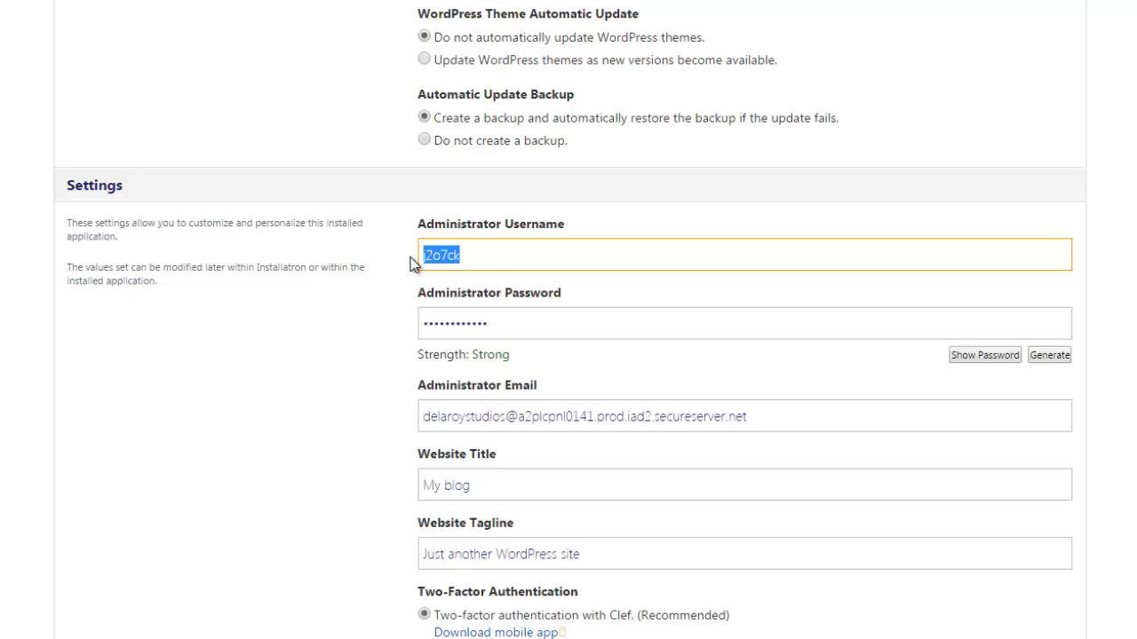
pyautogui.write('admin')
pyautogui.moveTo(515, 320); pyautogui.dragTo(420, 327)
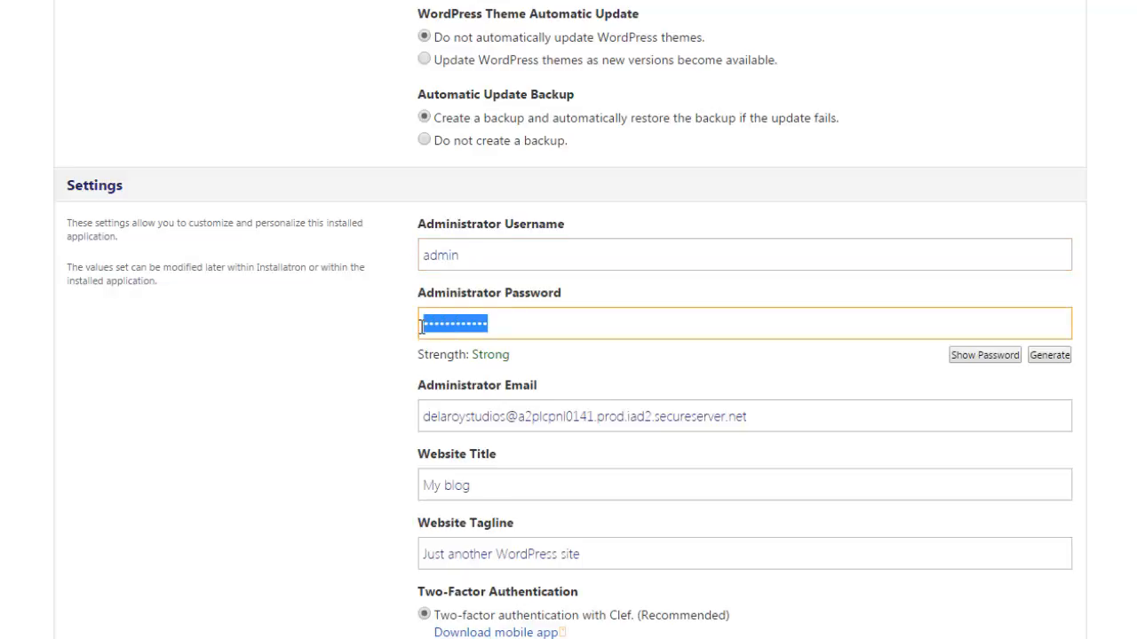
pyautogui.write('•••••')
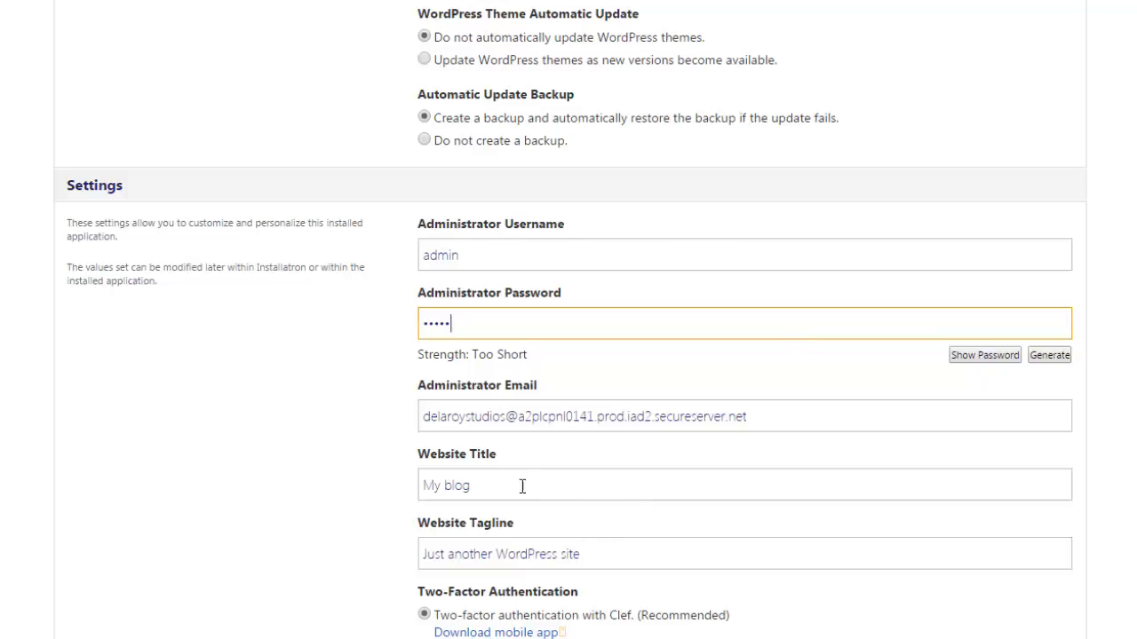
# Set the website title to "Welcome to Sandy Insights".
pyautogui.moveTo(489, 485); pyautogui.dragTo(417, 486)
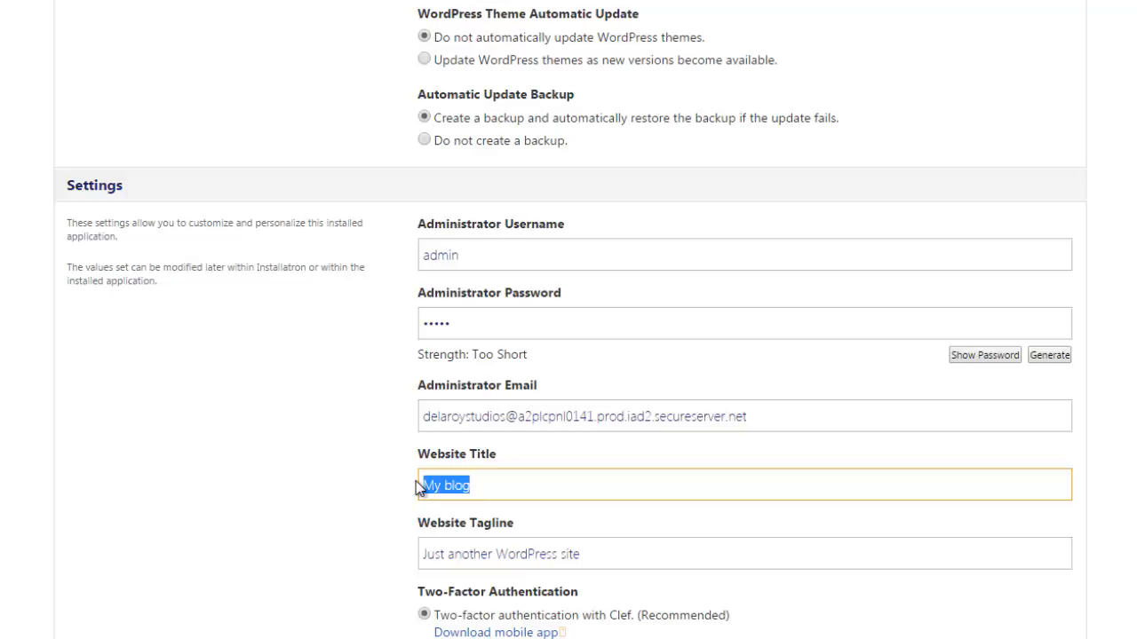
pyautogui.write('Welcome')
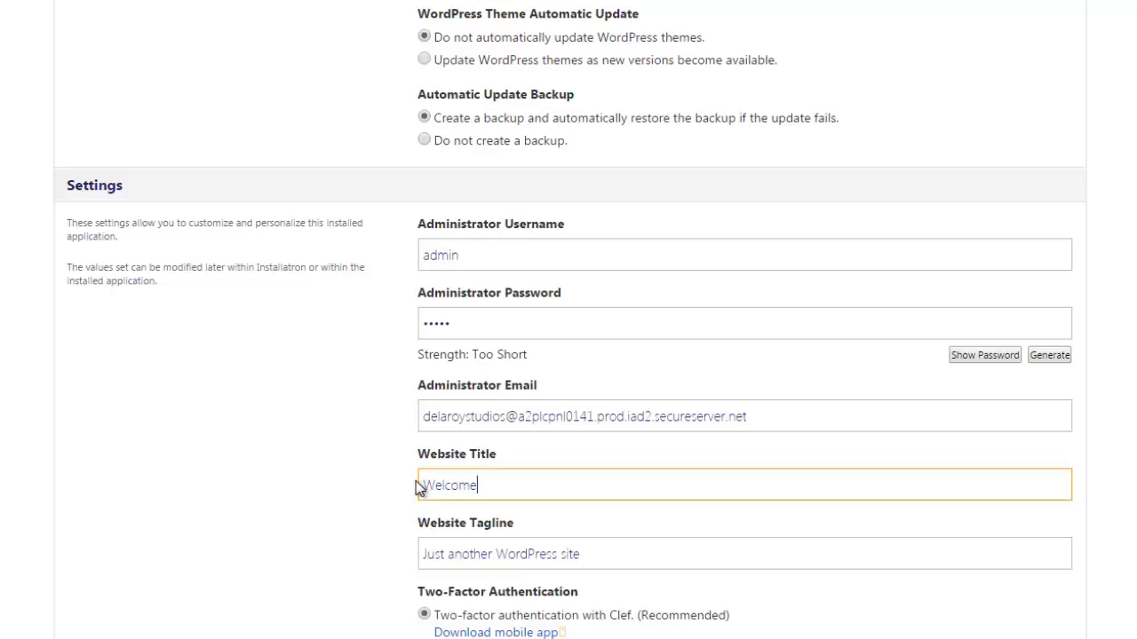
pyautogui.write(' to Sandy Insights')
# Delete the default website tagline, leaving the field empty.
pyautogui.scroll(-2, 933, 410)
pyautogui.scroll(-1, 799, 322)
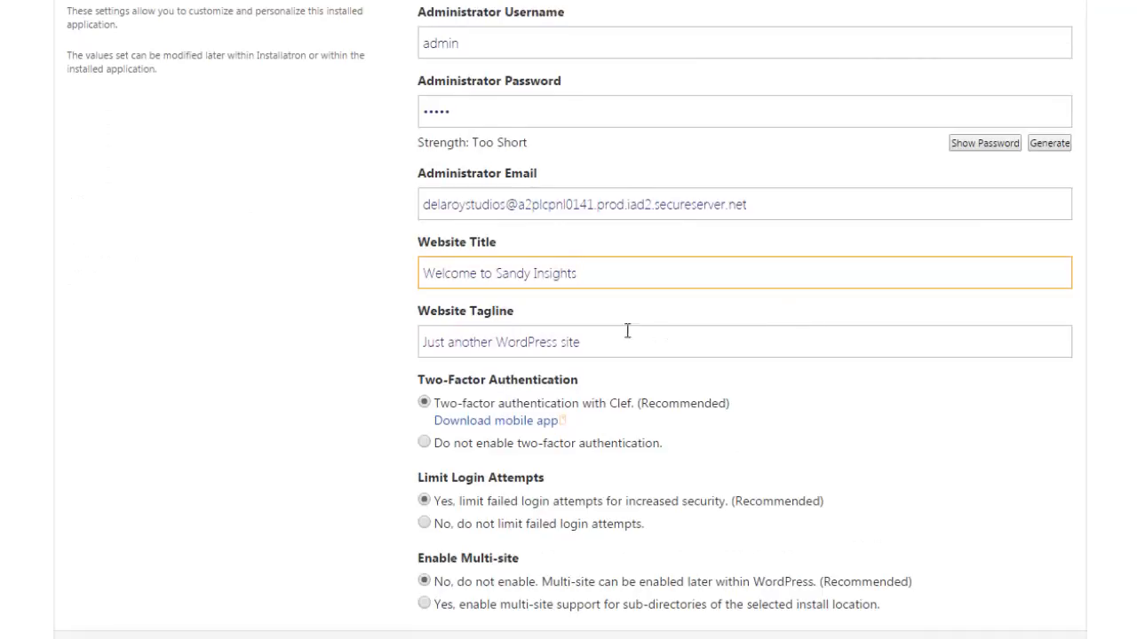
pyautogui.moveTo(589, 345); pyautogui.dragTo(409, 359)
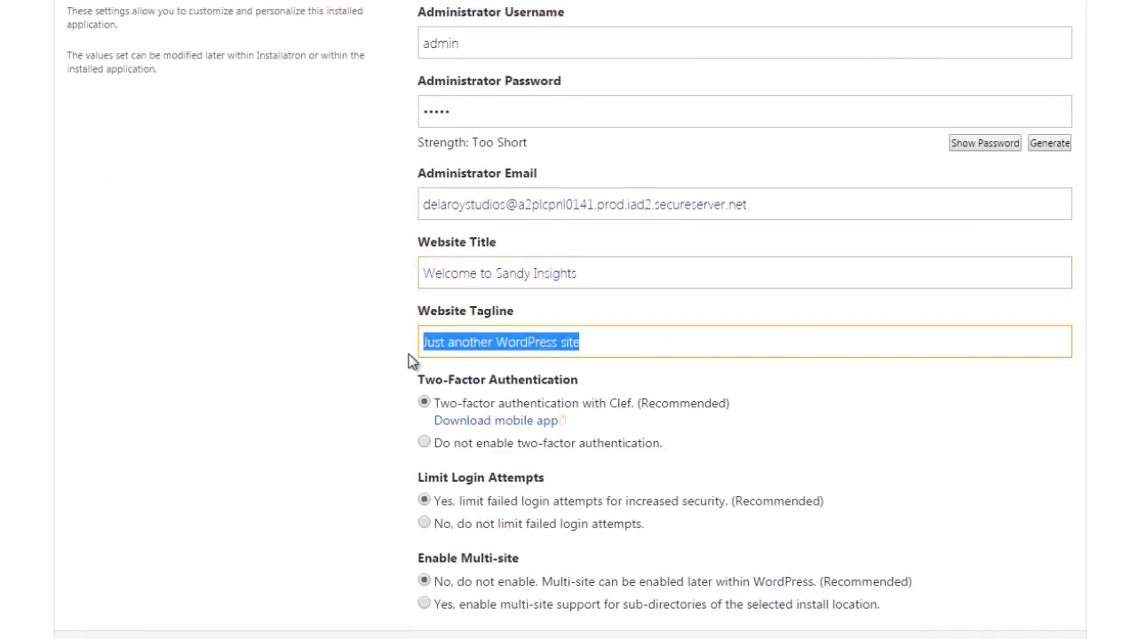
pyautogui.press('BackSpace')
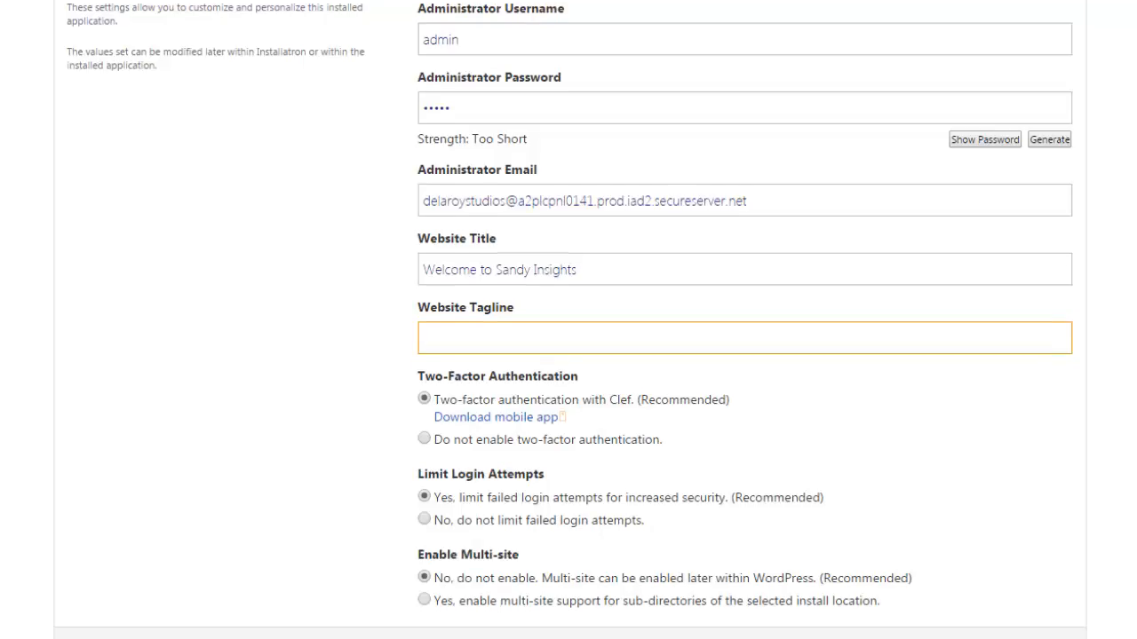
pyautogui.scroll(-4, 570, 320)
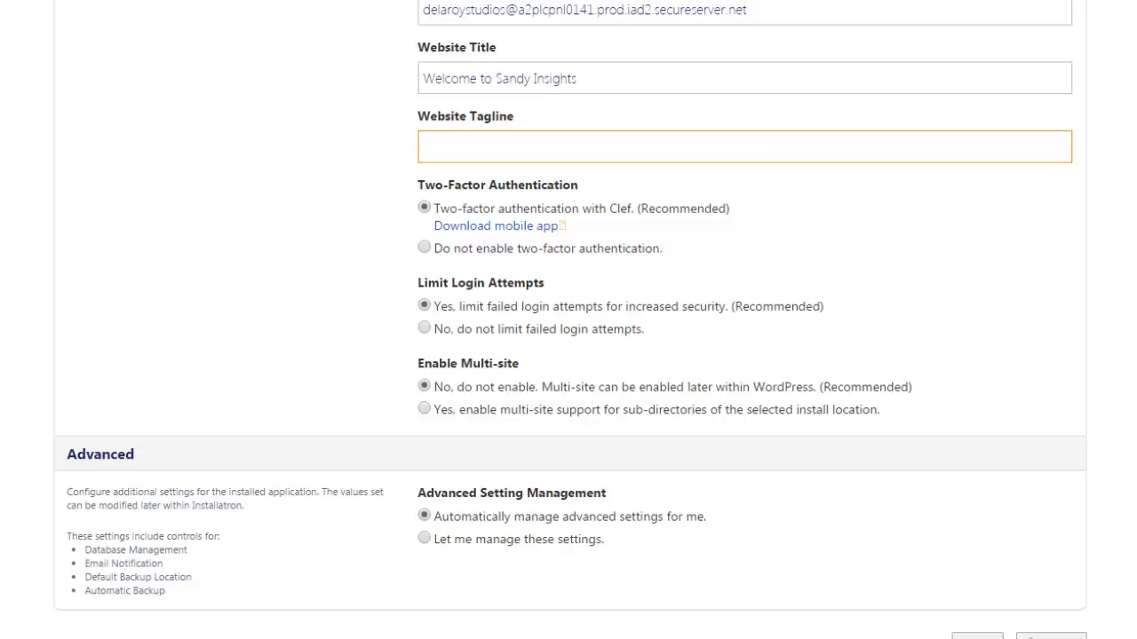
pyautogui.scroll(-1, 568, 320)
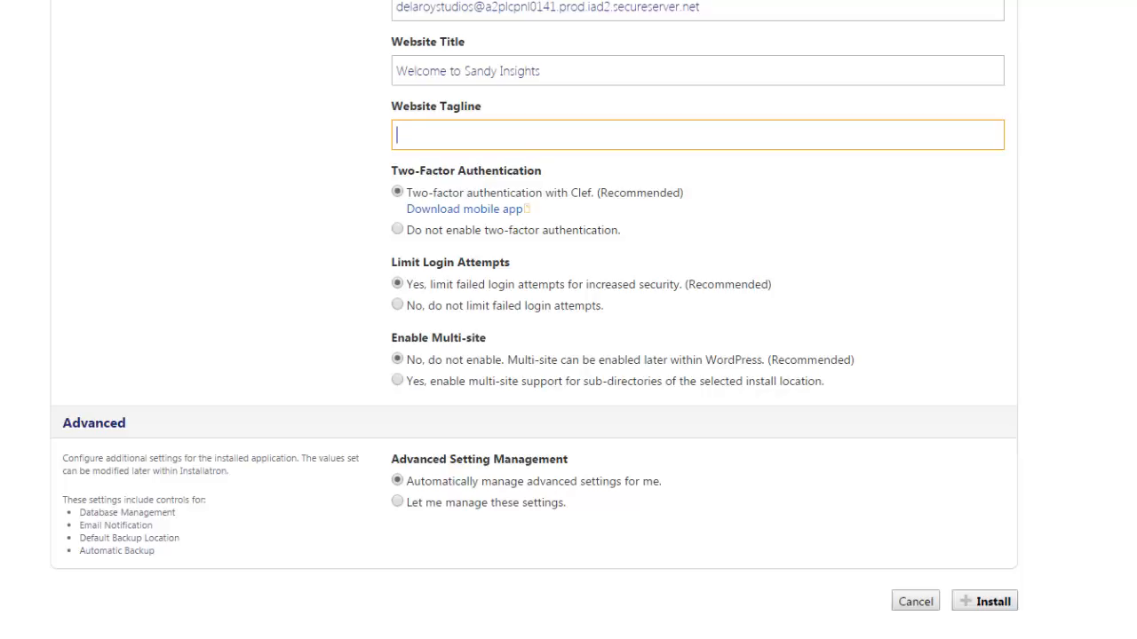
pyautogui.scroll(5, 535, 312)
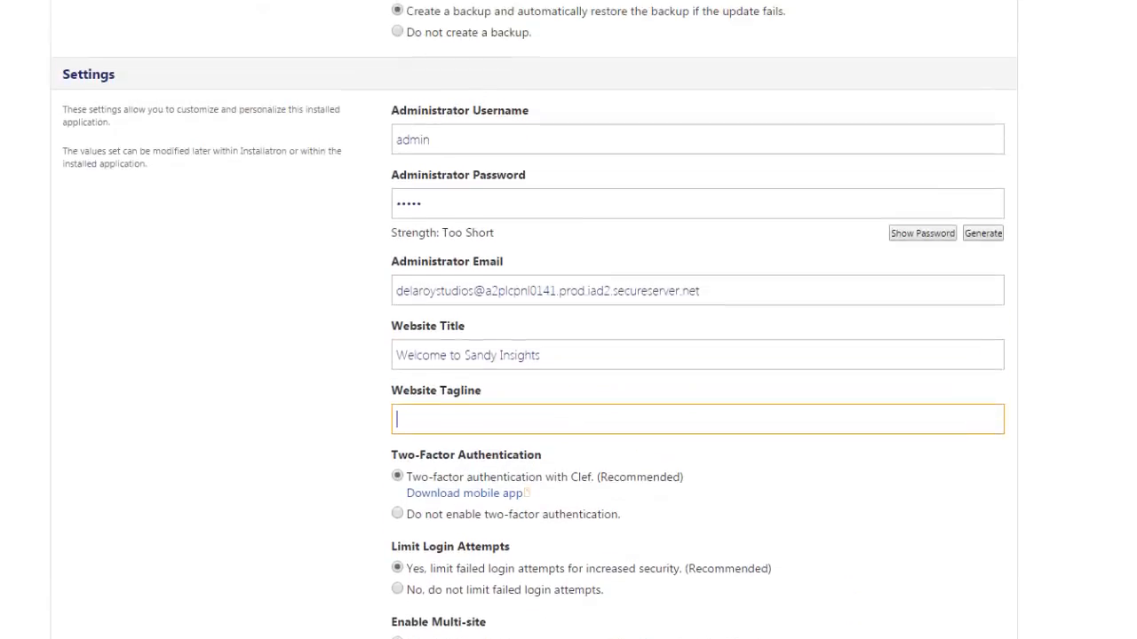
# Try to start the WordPress installation with the website tagline left empty.
pyautogui.scroll(-5, 535, 319)
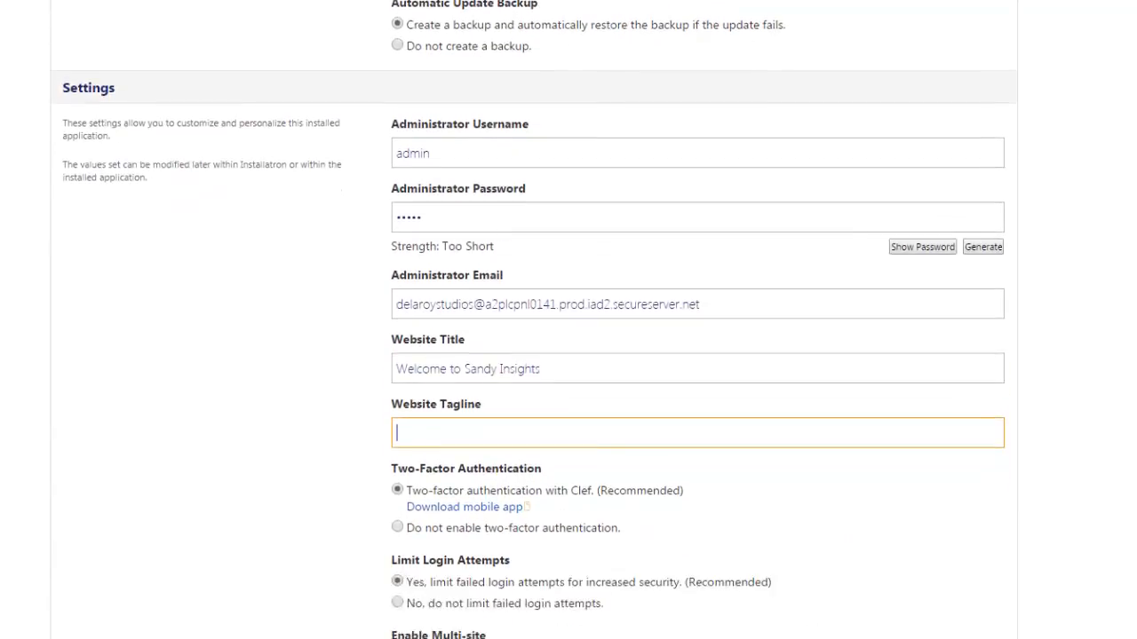
pyautogui.click(982, 598)
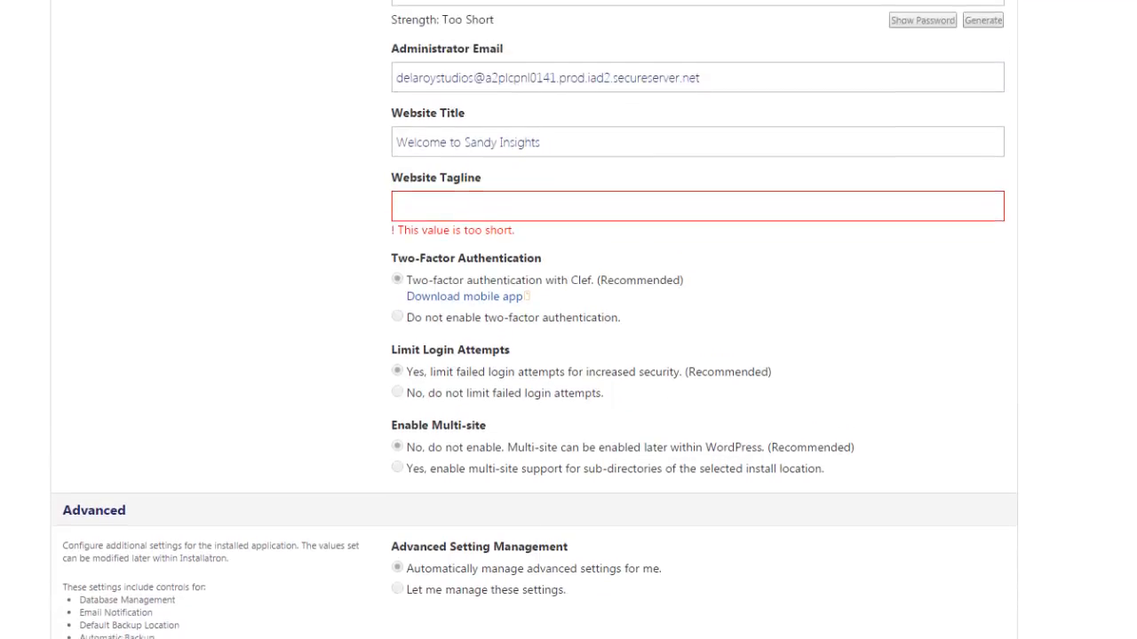
pyautogui.scroll(-2, 568, 355)
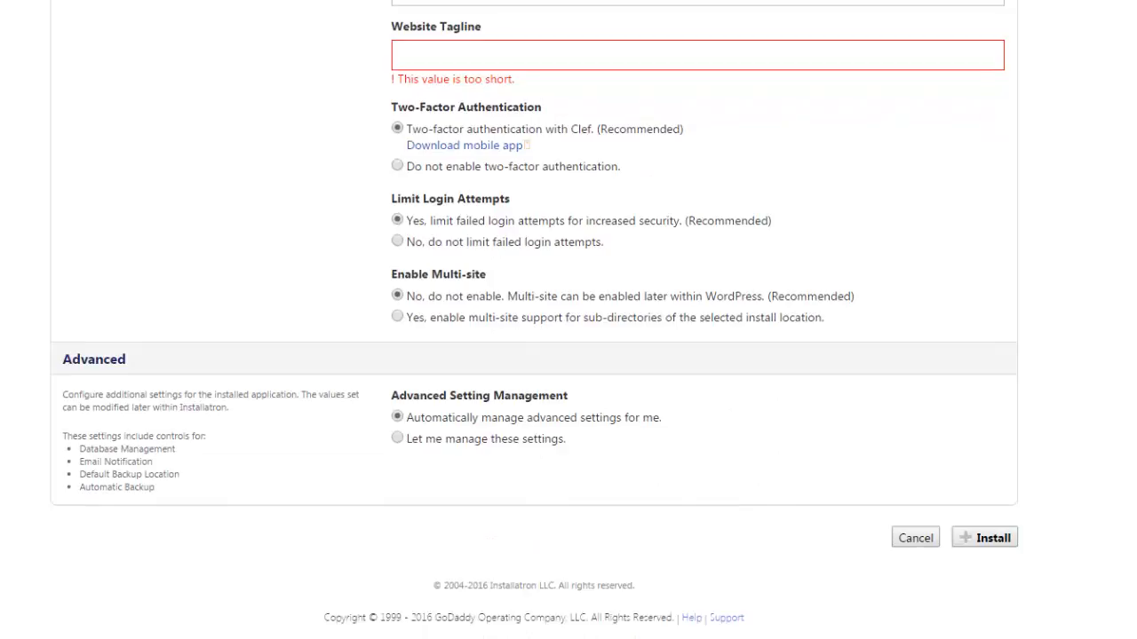
# Set the website tagline to "Sandy Isights Website".
pyautogui.scroll(10, 533, 320)
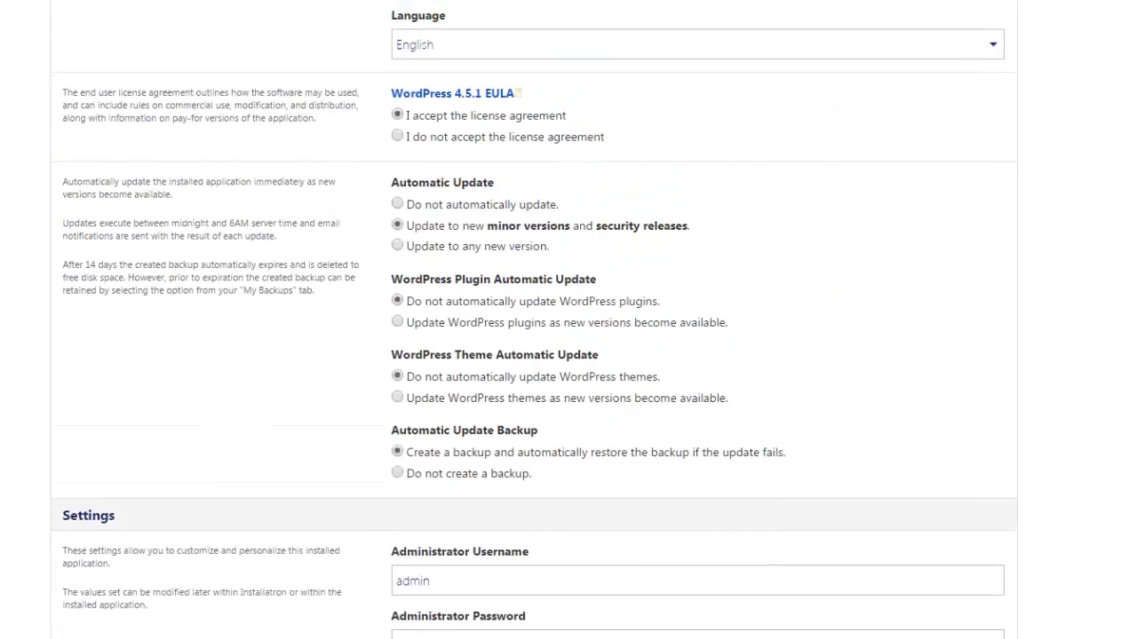
pyautogui.scroll(-6, 569, 356)
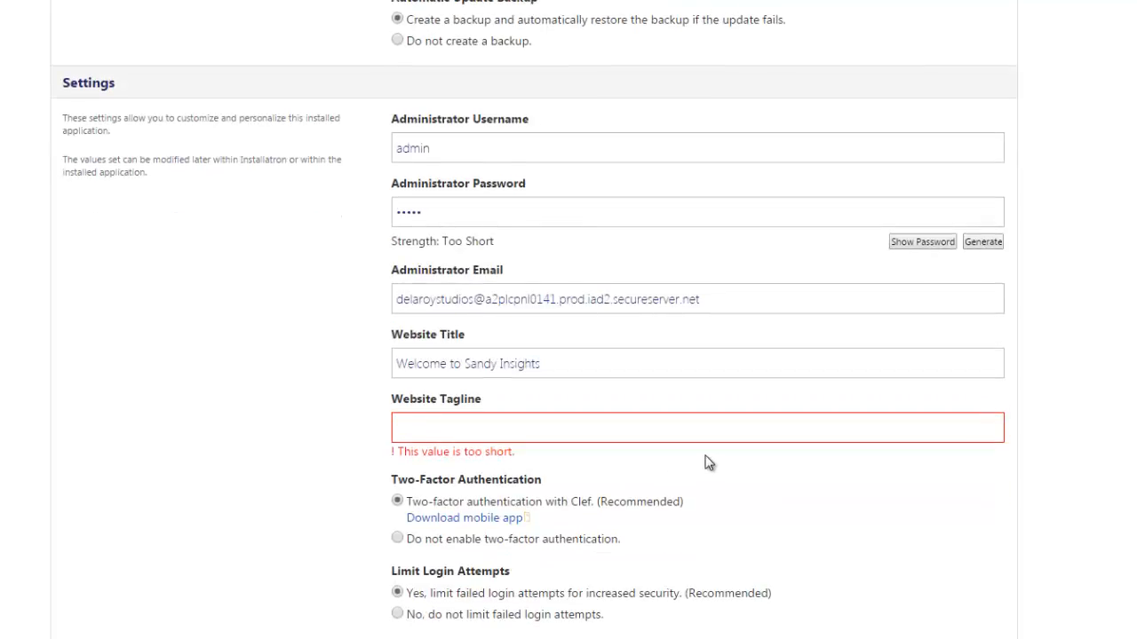
pyautogui.click(460, 429)
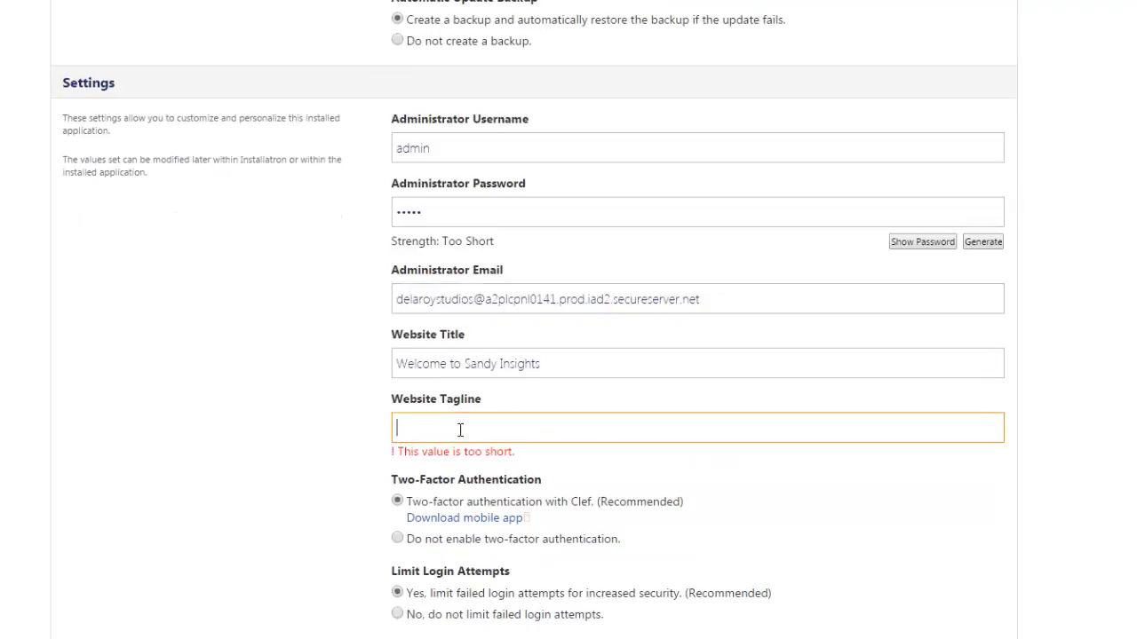
pyautogui.write('Sandy Isights')
pyautogui.write('Website')
# Start the WordPress installation and decline the browser's offer to save the administrator password.
pyautogui.scroll(-4, 532, 320)
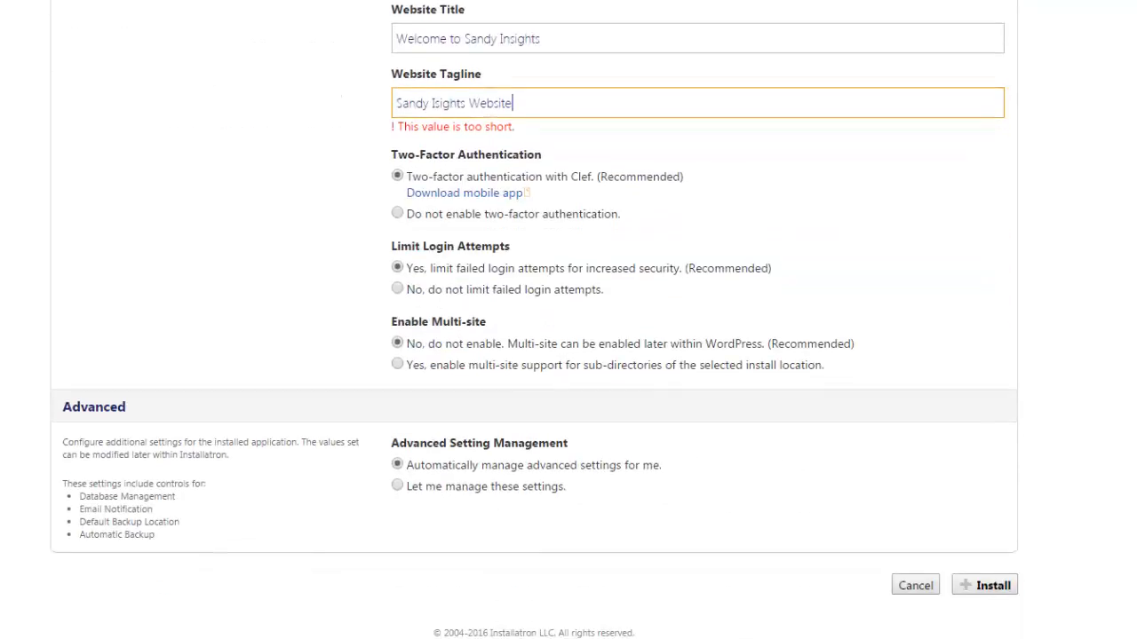
pyautogui.click(992, 590)
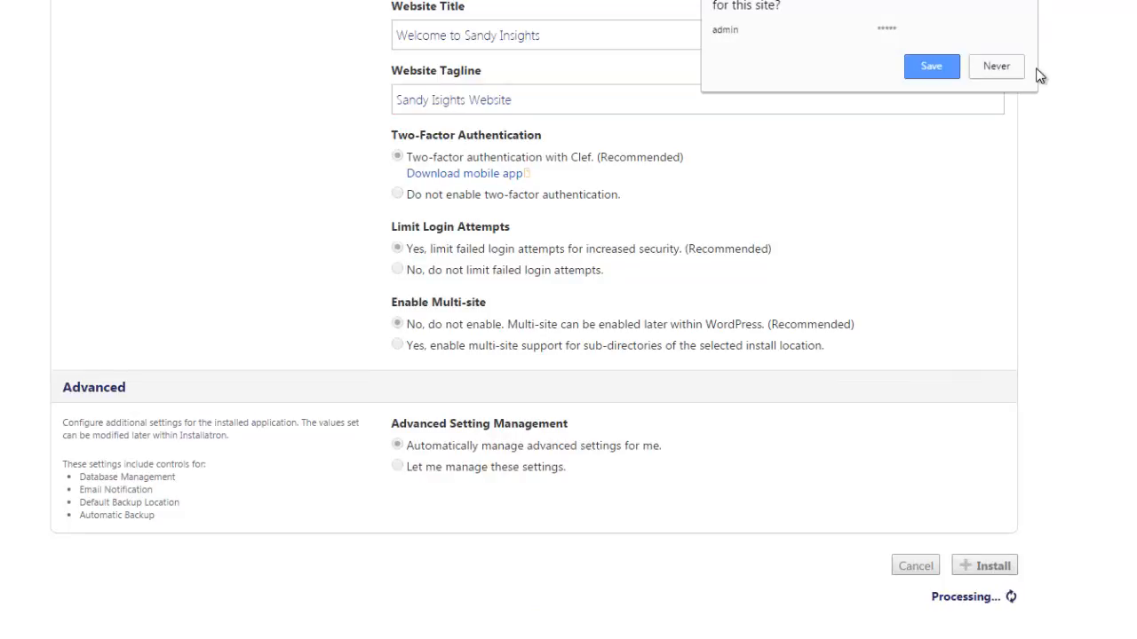
pyautogui.click(998, 71)
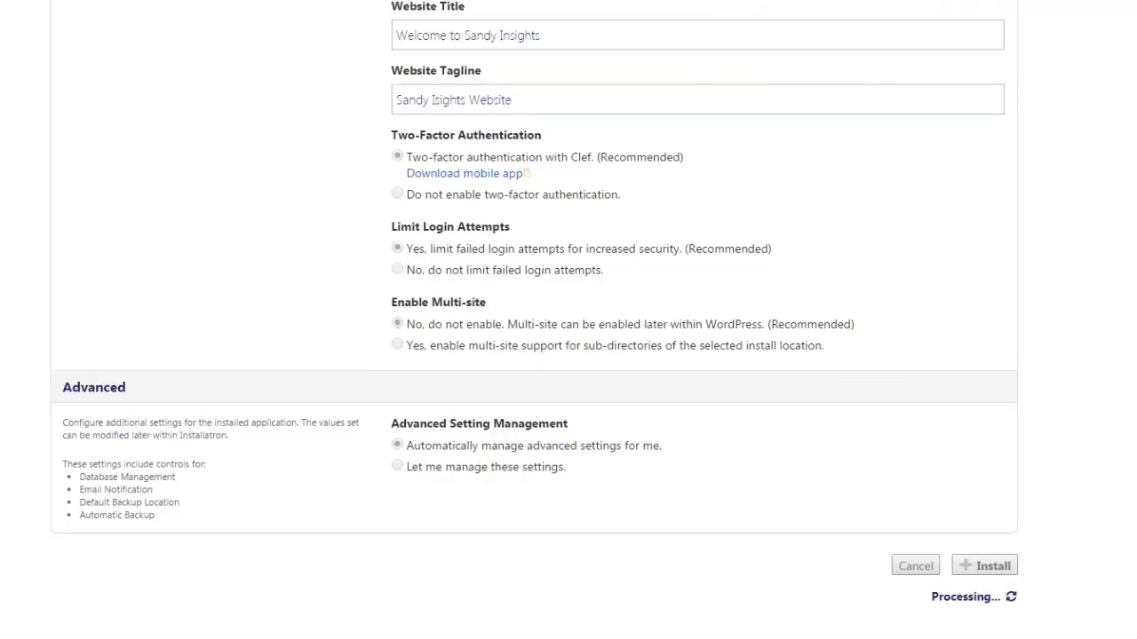
# Examine the list of installed applications for the new Welcome to Sandy Insights entry and its site links.
pyautogui.scroll(-2, 533, 320)
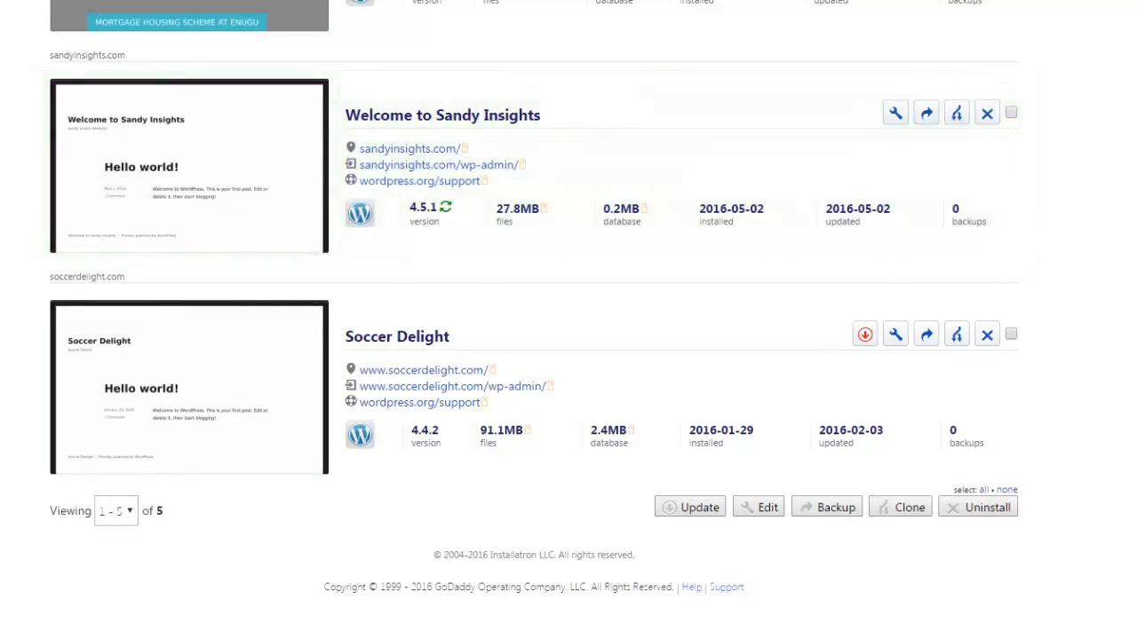
pyautogui.scroll(6, 533, 320)
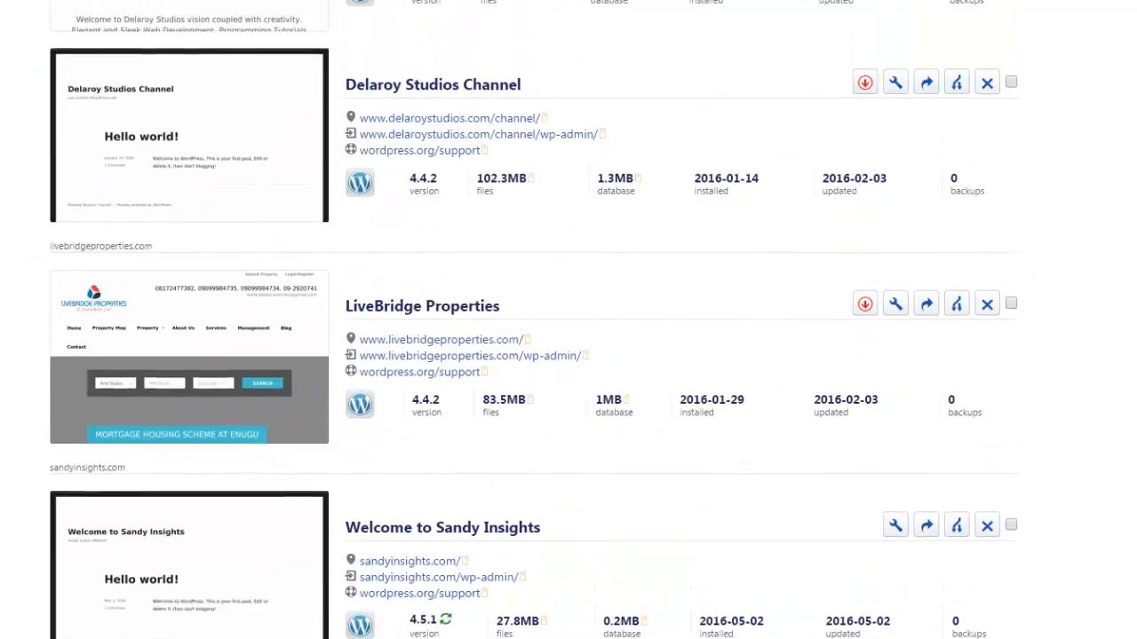
pyautogui.scroll(-2, 533, 320)
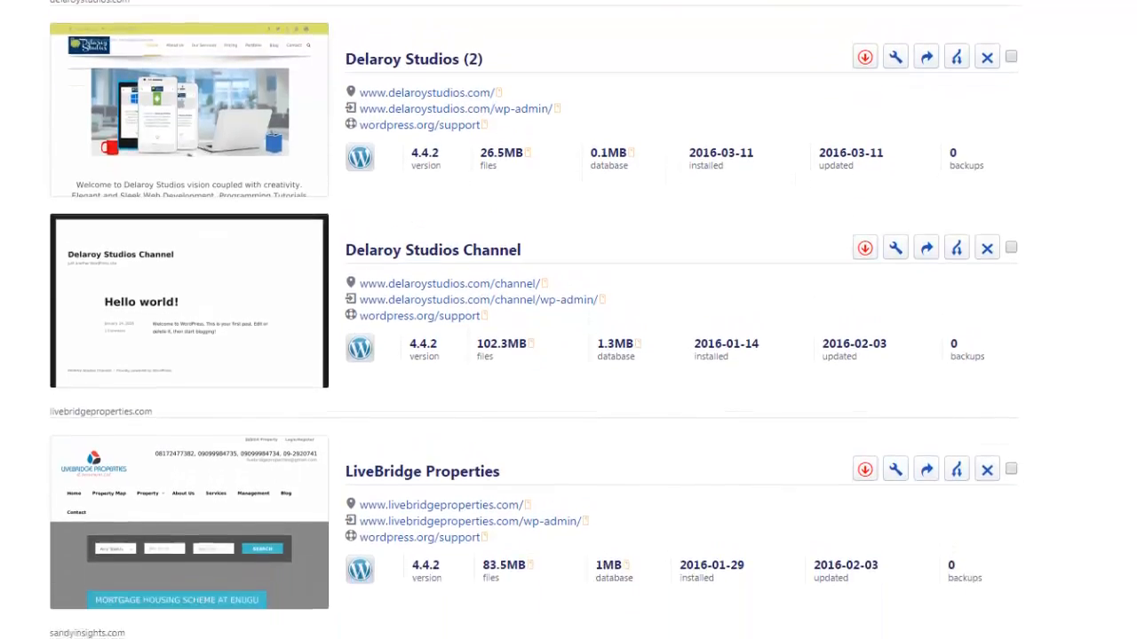
pyautogui.scroll(-4, 533, 320)
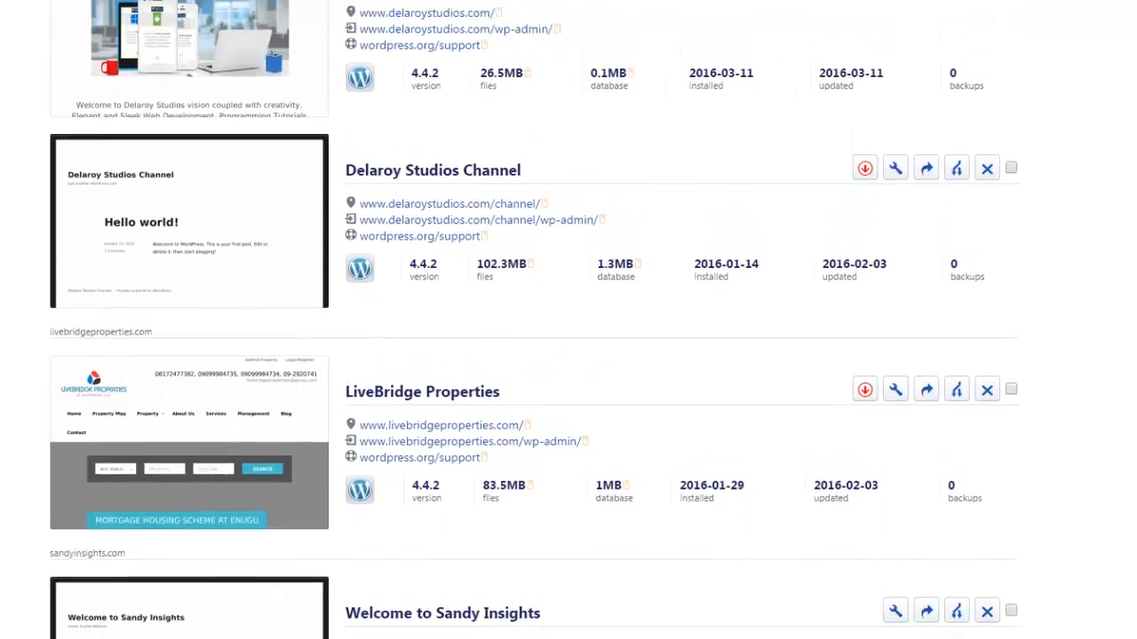
pyautogui.scroll(-2, 533, 319)
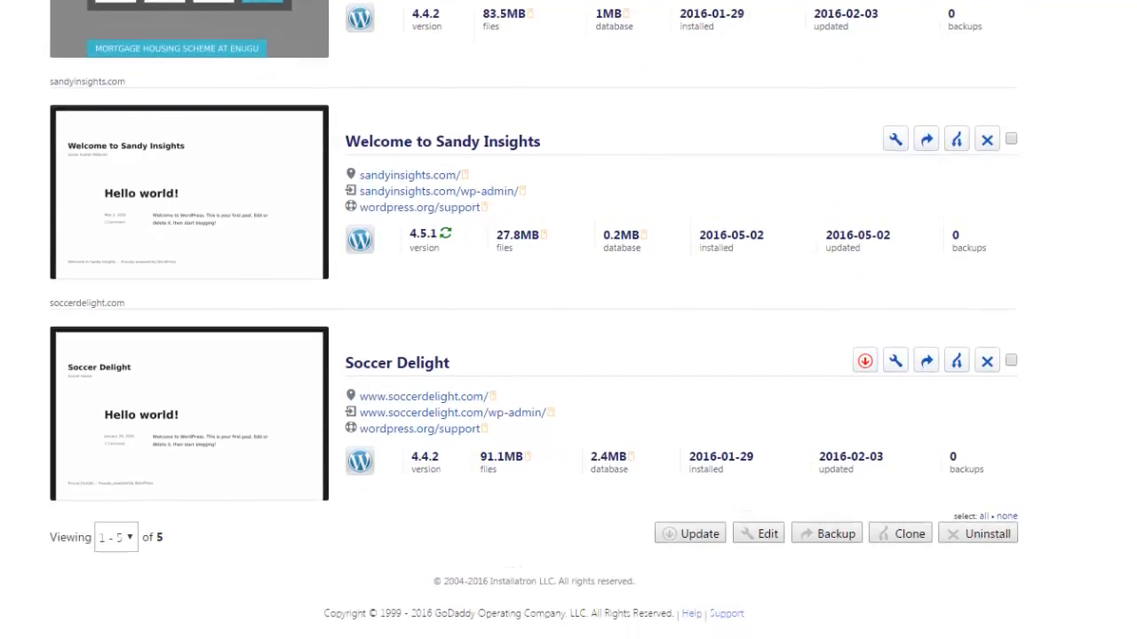
pyautogui.scroll(1, 532, 320)
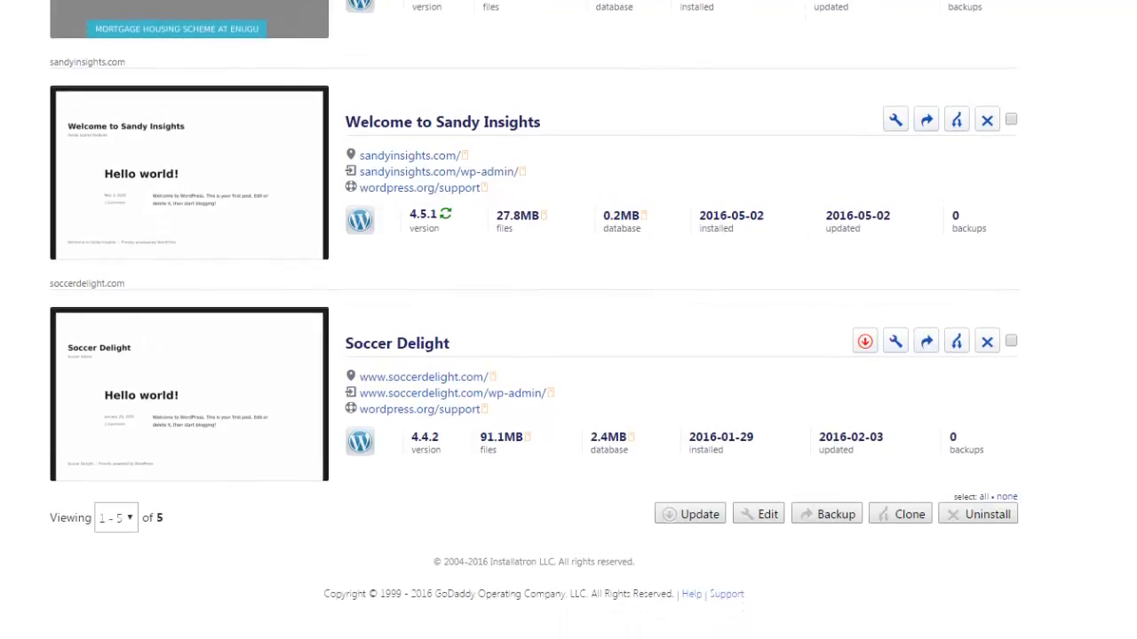
pyautogui.scroll(1, 533, 320)
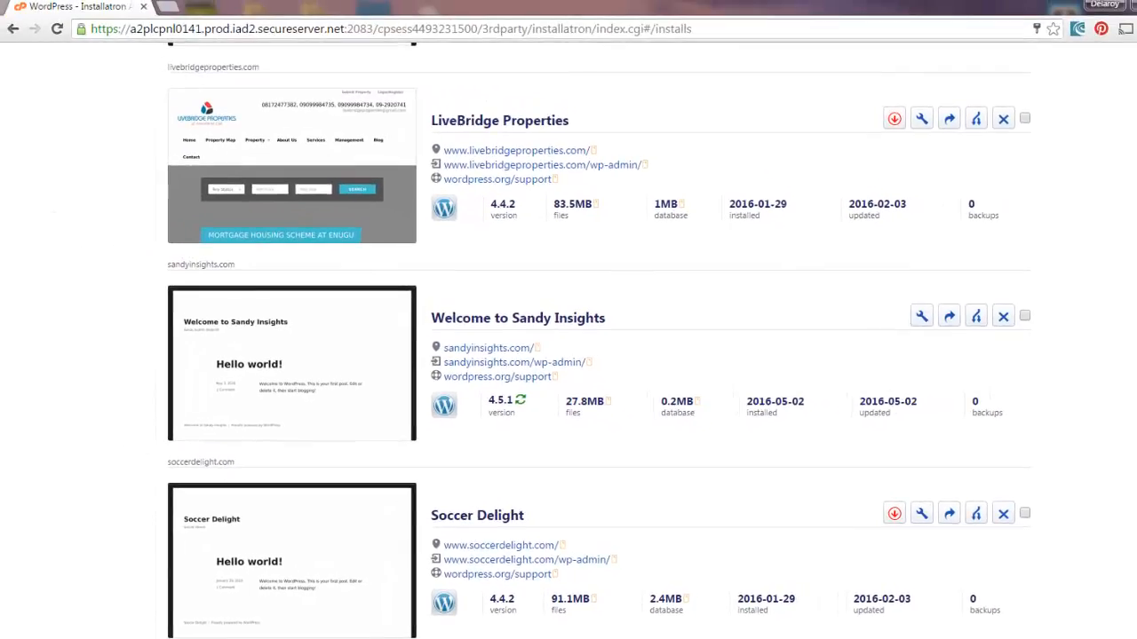
pyautogui.scroll(7, 599, 355)
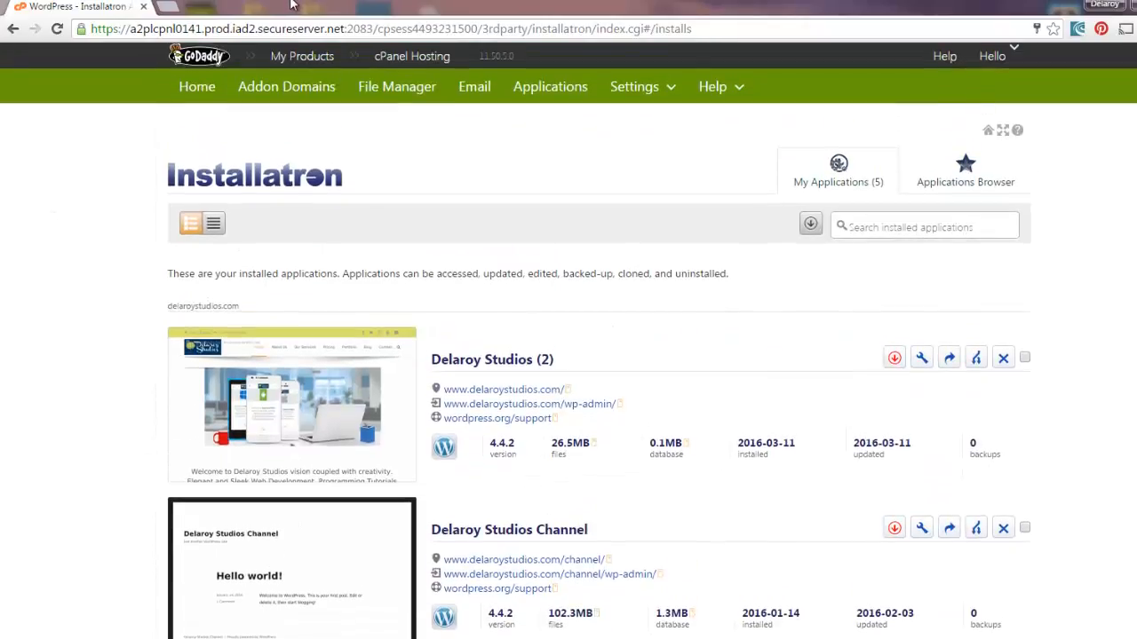
# Open sandyinsights.com in a new browser tab.
pyautogui.click(168, 7)
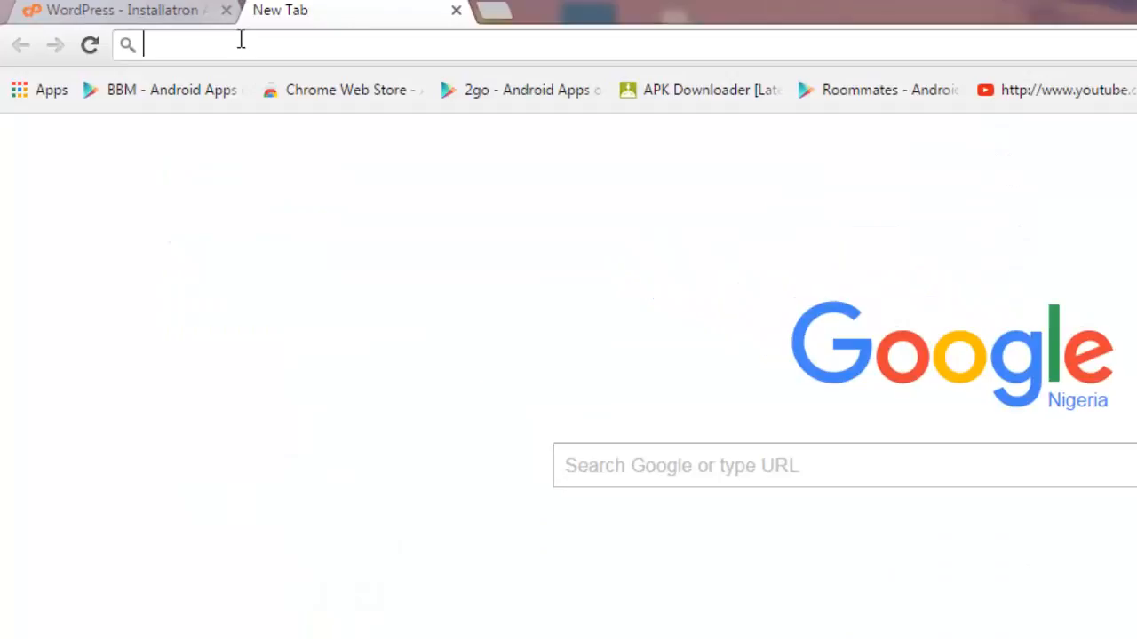
pyautogui.write('sand')
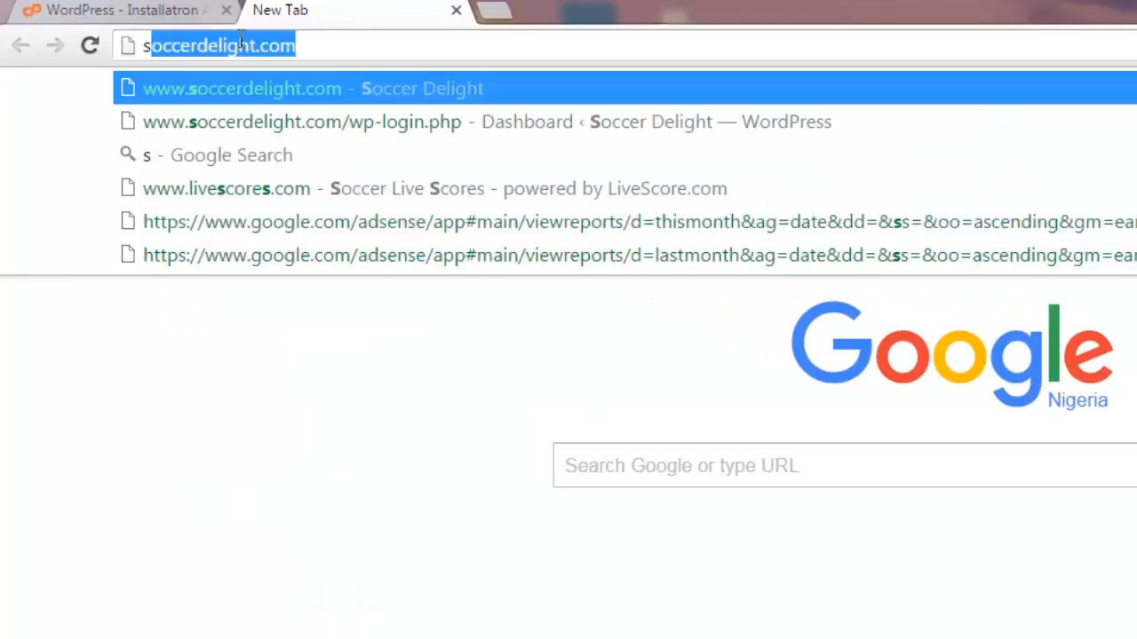
pyautogui.write('yi')
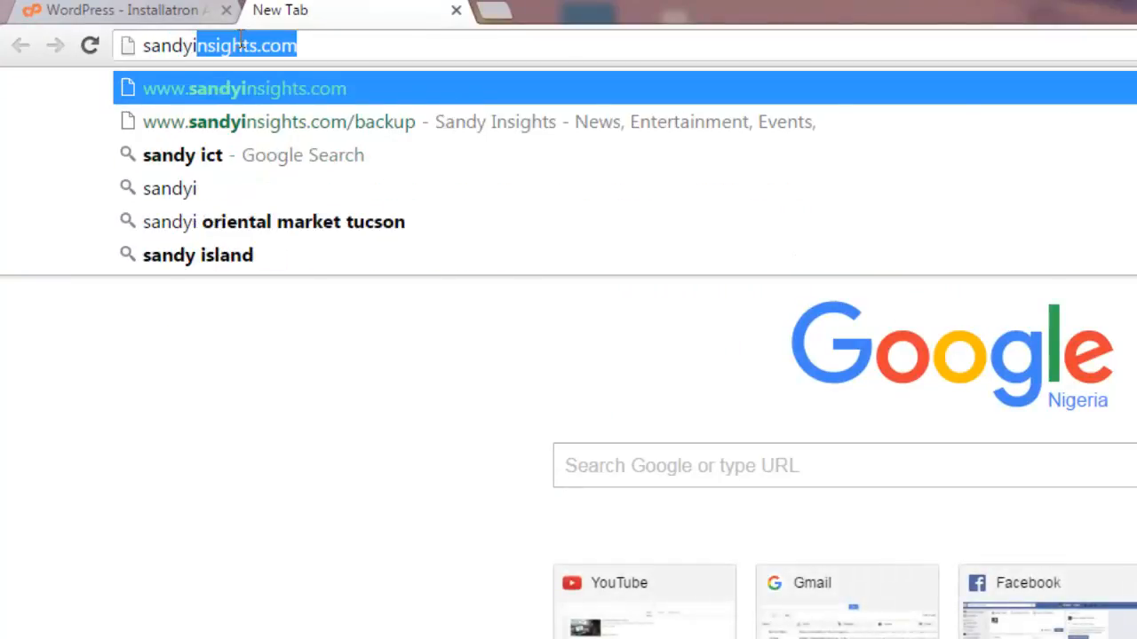
pyautogui.press('Return')
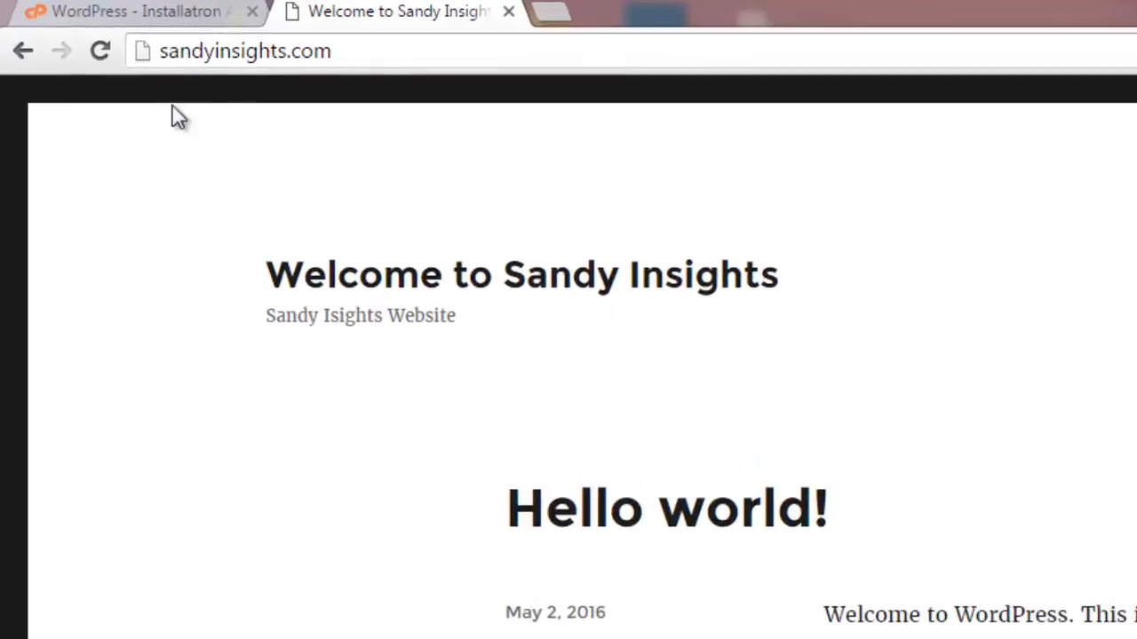
# Go to the site's WordPress administration login page at sandyinsights.com/wp-admin.
pyautogui.click(394, 49)
pyautogui.click(395, 51)
pyautogui.write('/')
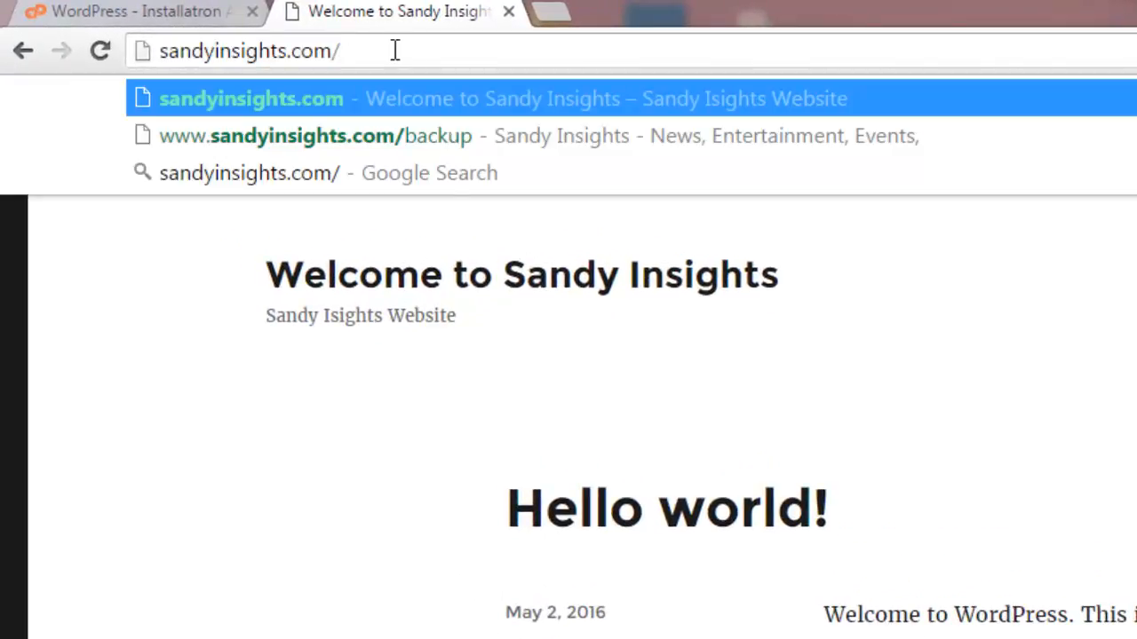
pyautogui.write('wp-')
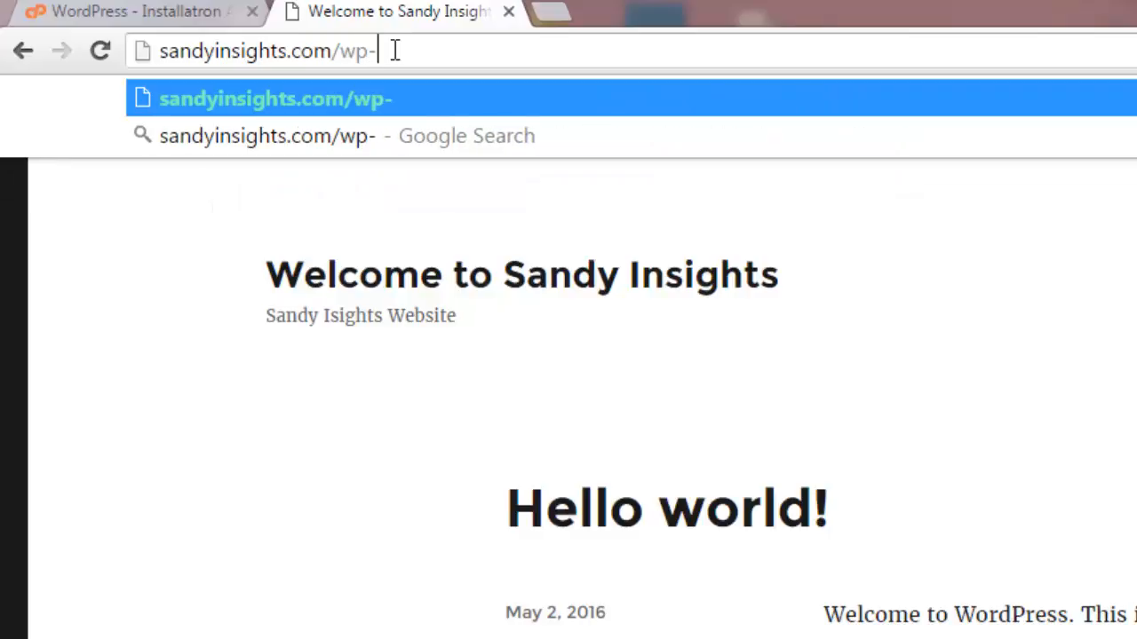
pyautogui.write('adm')
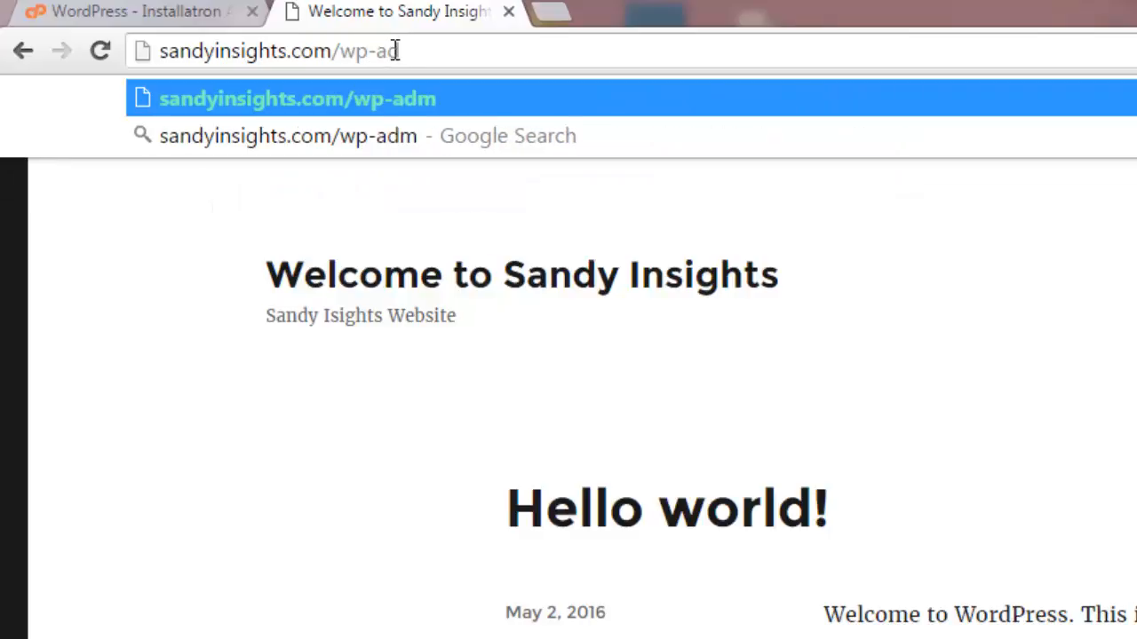
pyautogui.write('in')
pyautogui.press('Return')
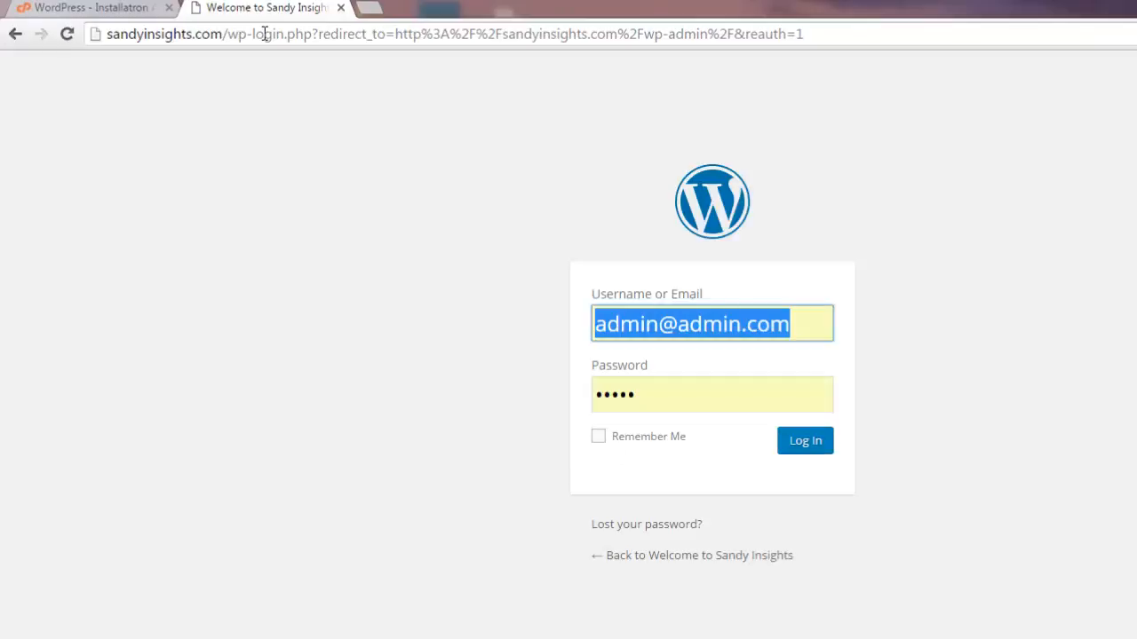
# Replace the prefilled login name with the username admin.
pyautogui.click(809, 316)
pyautogui.press('BackSpace')
pyautogui.press('BackSpace')
pyautogui.press('BackSpace')
pyautogui.press('BackSpace')
pyautogui.press('BackSpace')
pyautogui.press('BackSpace')
pyautogui.press('BackSpace')
pyautogui.press('BackSpace')
pyautogui.press('BackSpace')
pyautogui.press('BackSpace')
pyautogui.press('BackSpace')
pyautogui.press('BackSpace')
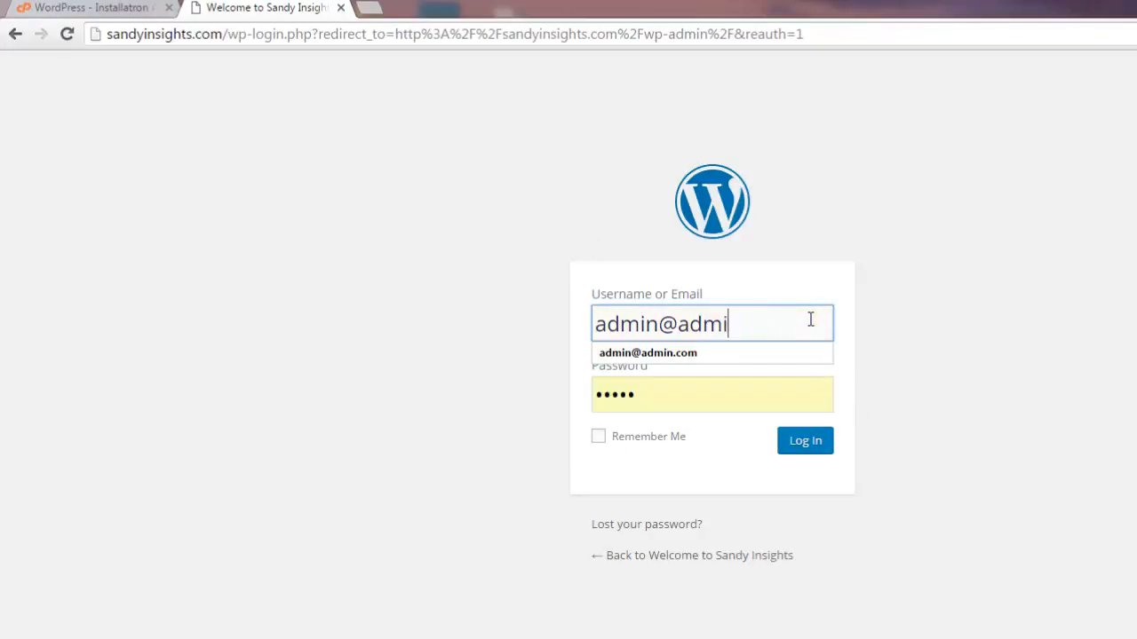
pyautogui.write('in')
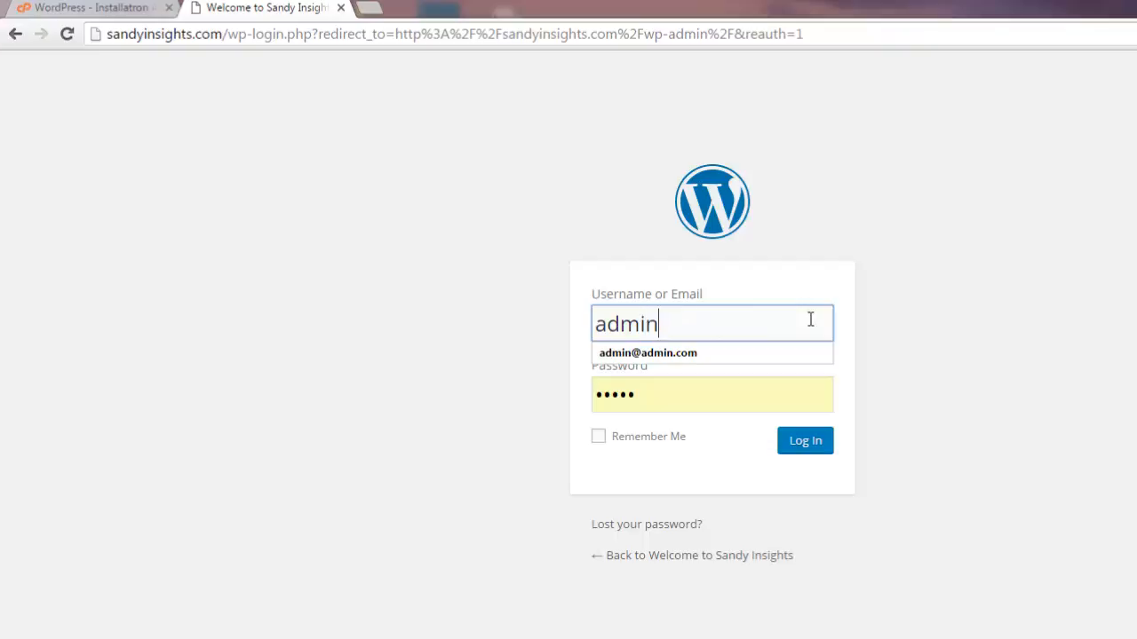
# Replace the prefilled password with the administrator password and submit the WordPress login.
pyautogui.click(725, 390)
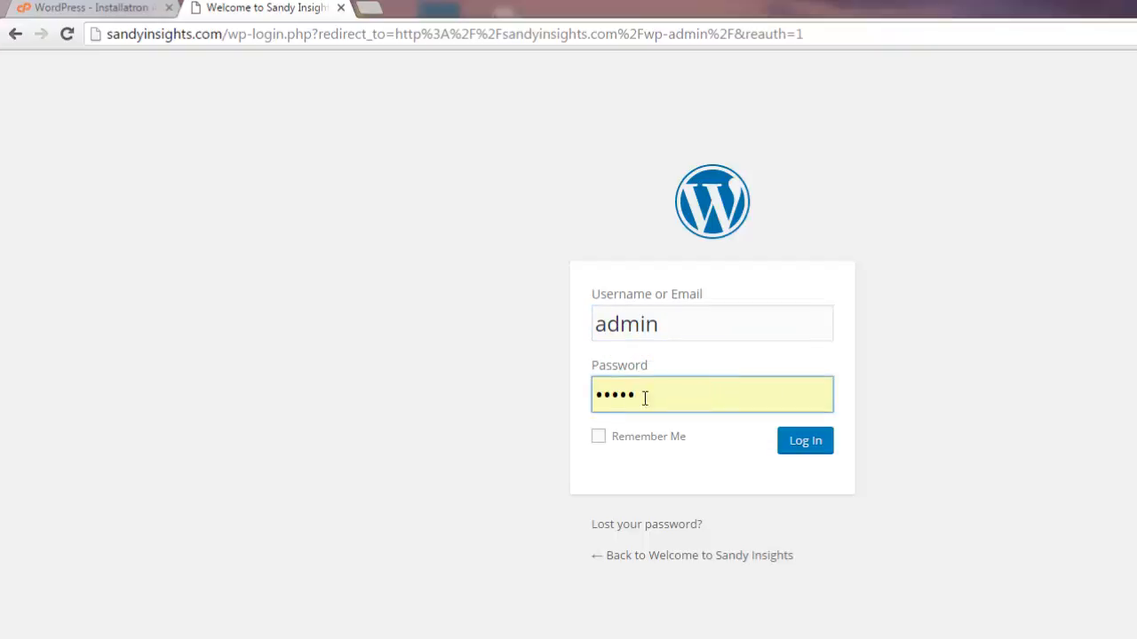
pyautogui.moveTo(645, 397); pyautogui.dragTo(563, 396)
pyautogui.write('•••••')
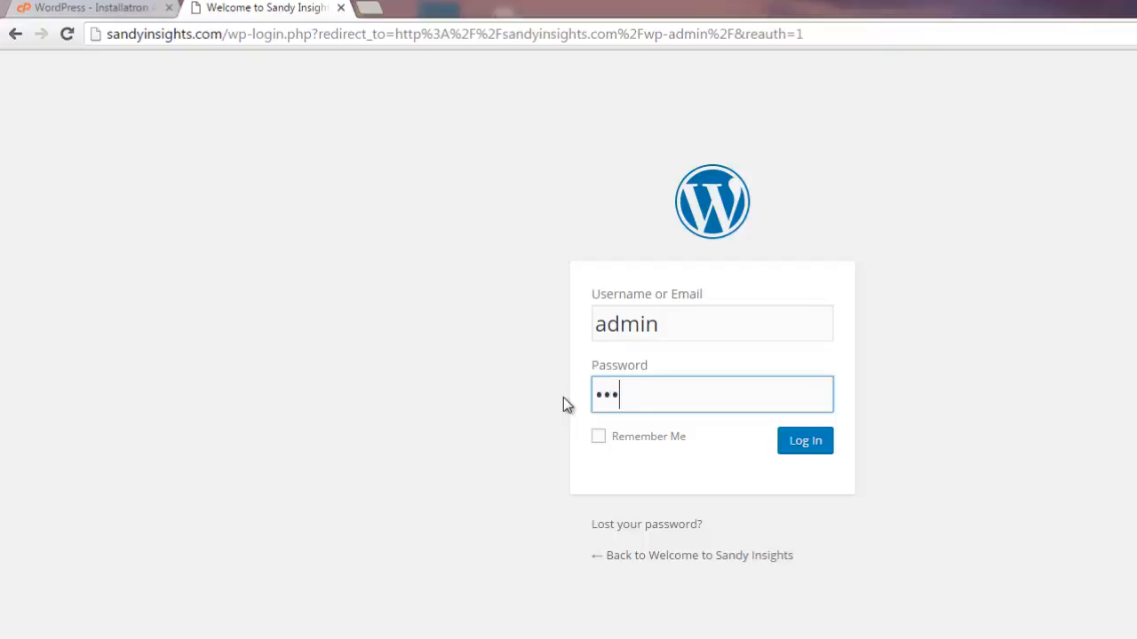
pyautogui.click(826, 452)
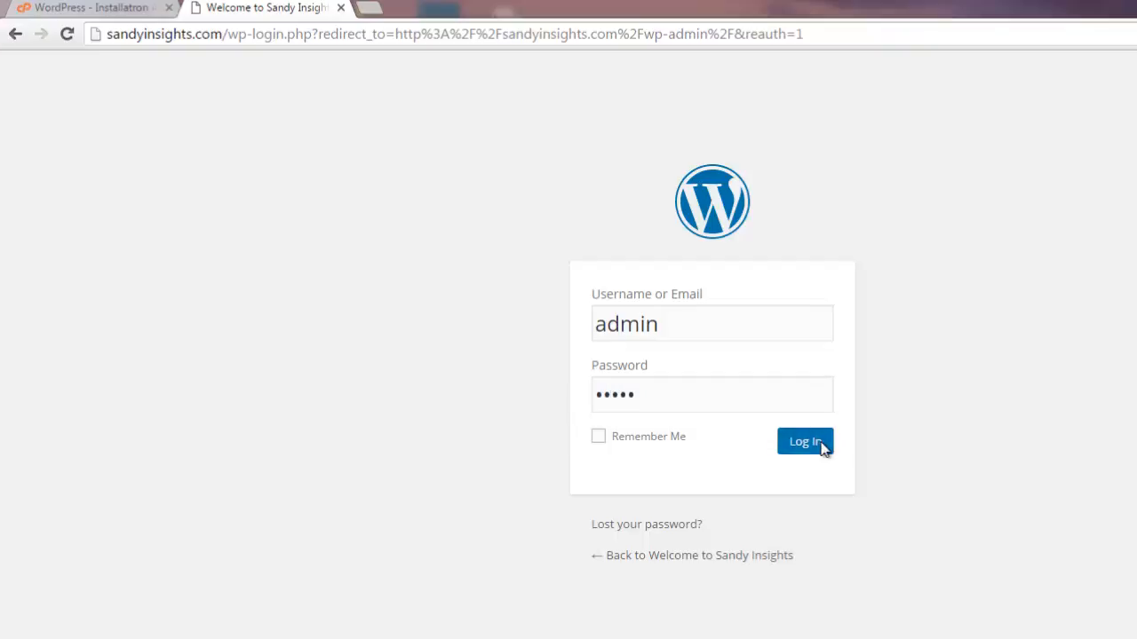